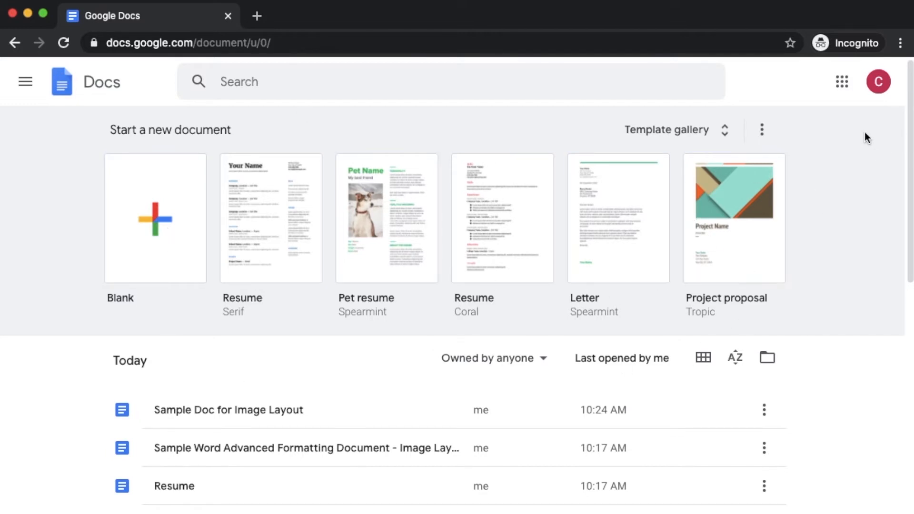
Open Google Drive from the Docs home screen and compare it with the Docs file list.
click(837, 84)
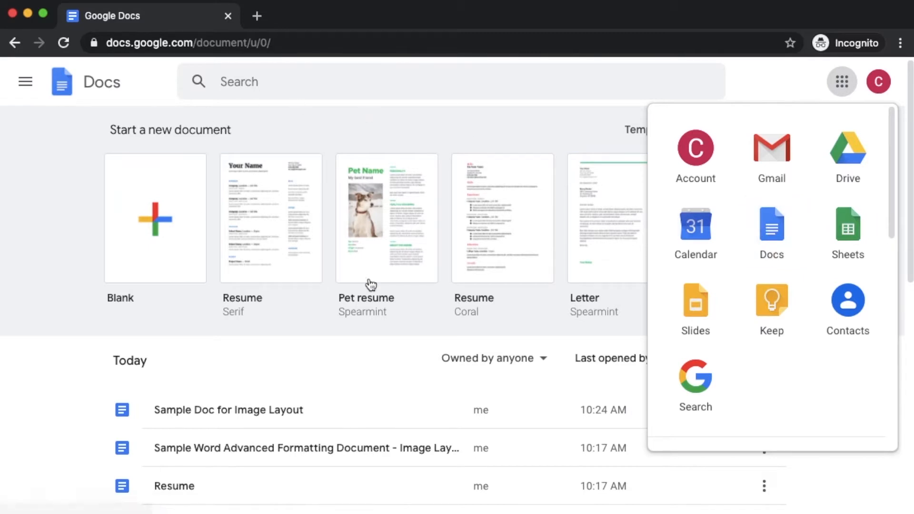
click(161, 109)
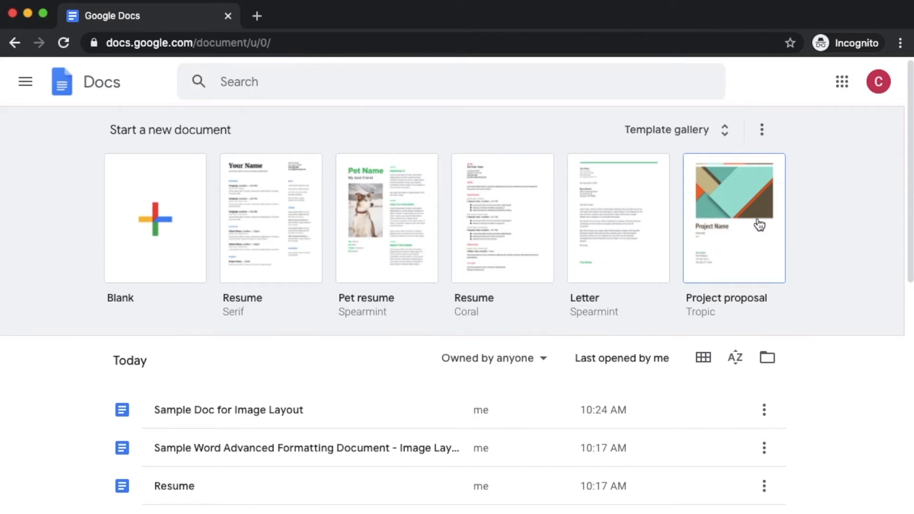
click(842, 81)
click(846, 152)
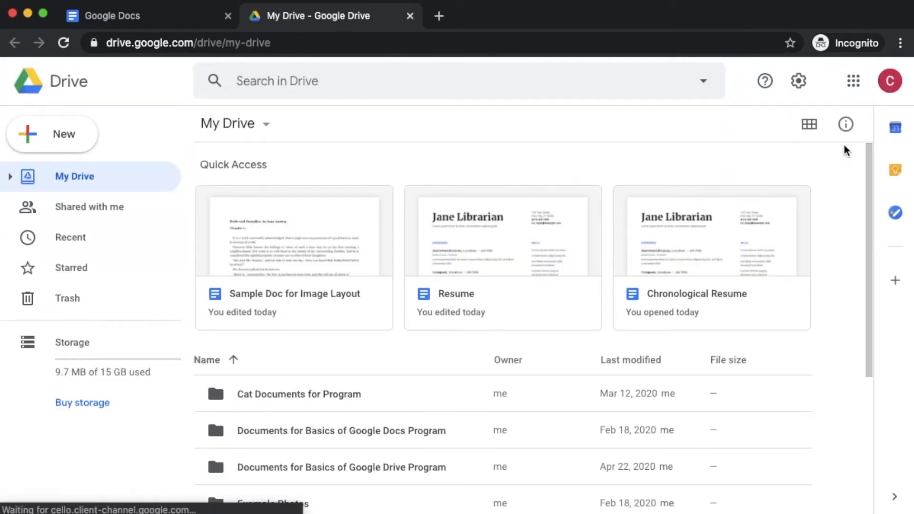
click(179, 19)
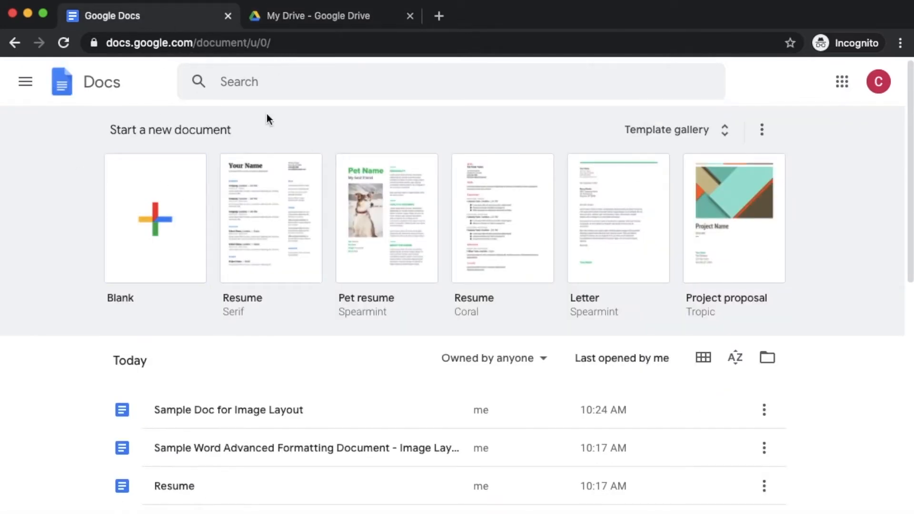
click(284, 23)
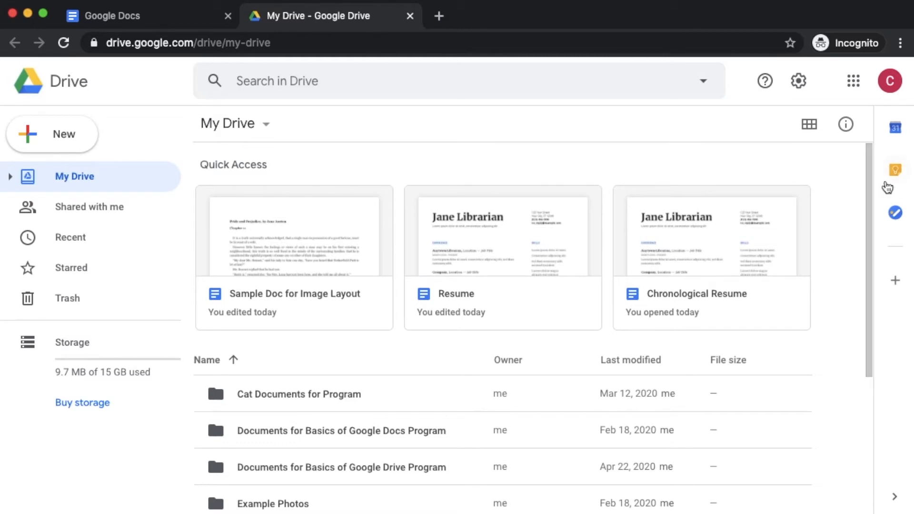
Look through the folders and files in My Drive, and close Drive to return to Docs.
click(866, 188)
drag(866, 188, 868, 217)
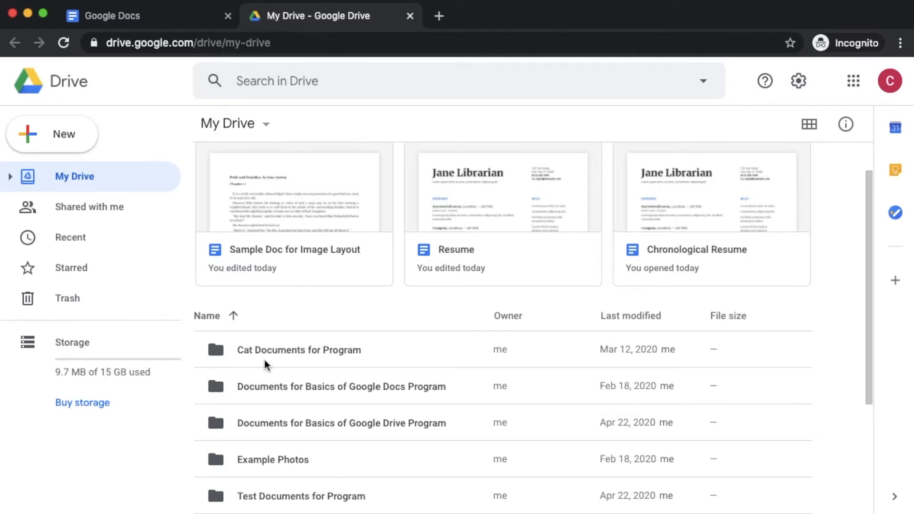
drag(868, 245, 865, 305)
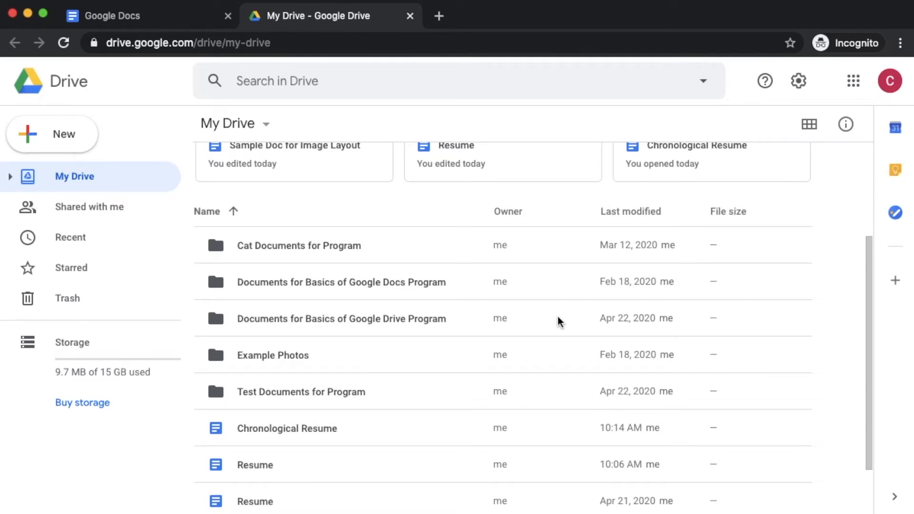
drag(868, 341, 870, 391)
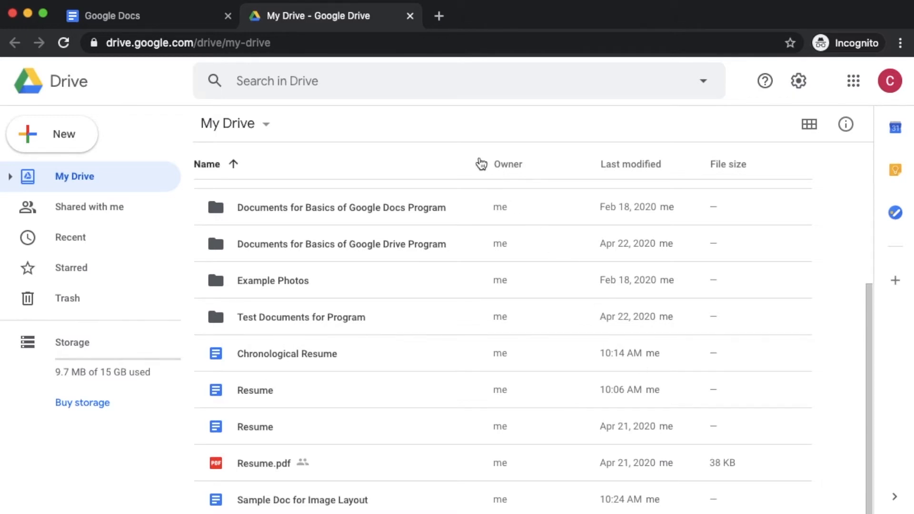
click(410, 15)
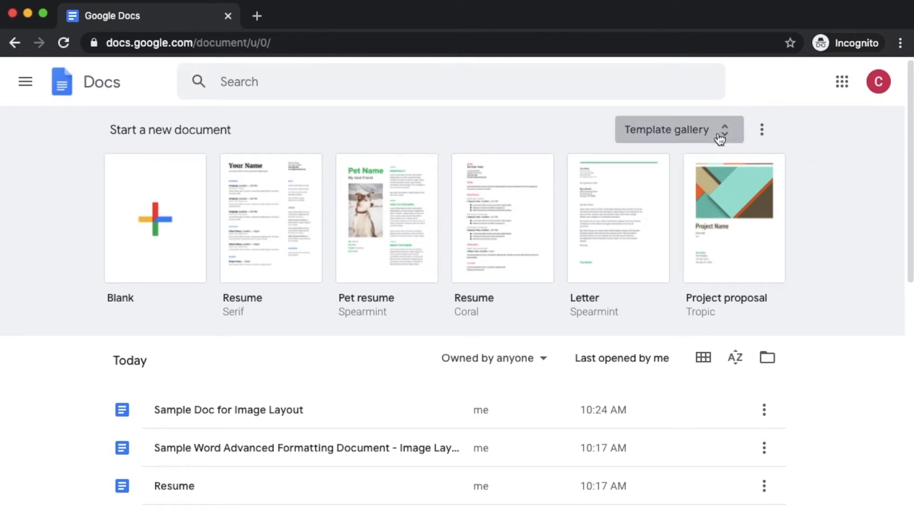
Reopen Google Drive, examine the options for creating new items, and close Drive without creating anything.
click(843, 82)
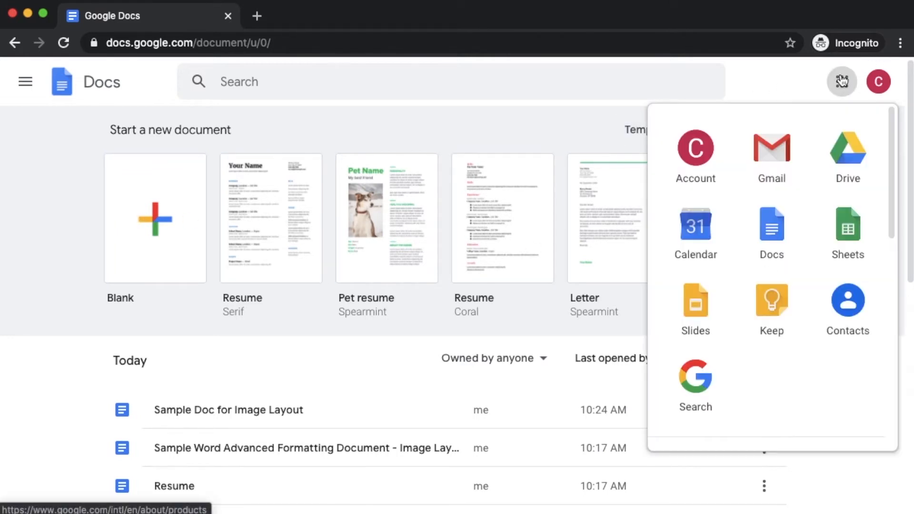
click(844, 142)
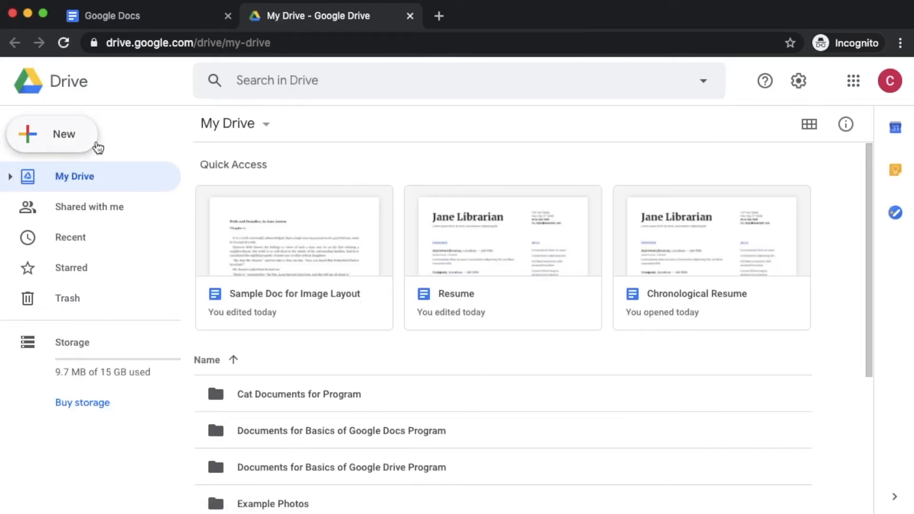
click(79, 144)
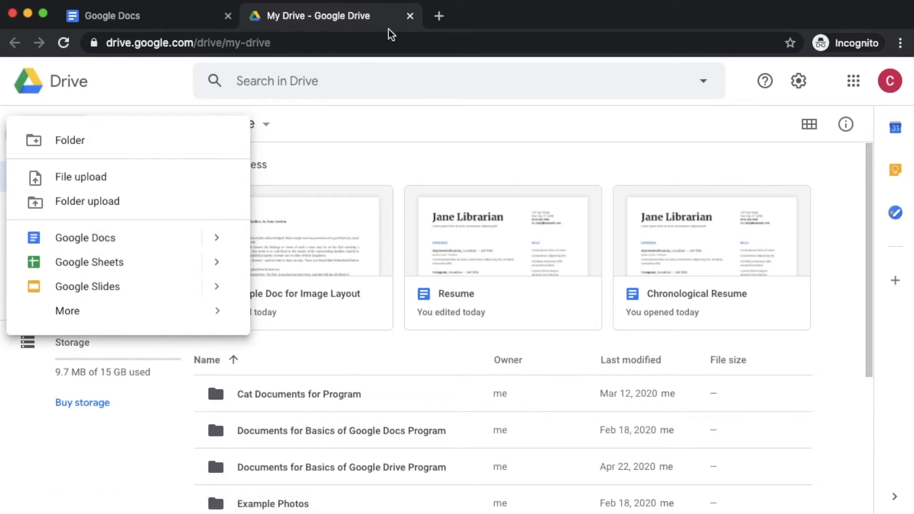
click(410, 16)
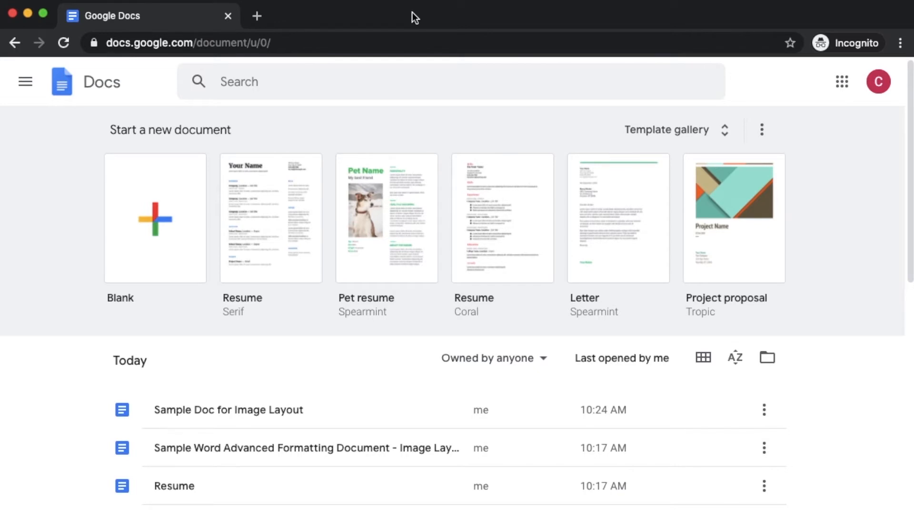
Create a blank Google Docs document by going to doc.new in a new browser tab.
click(259, 21)
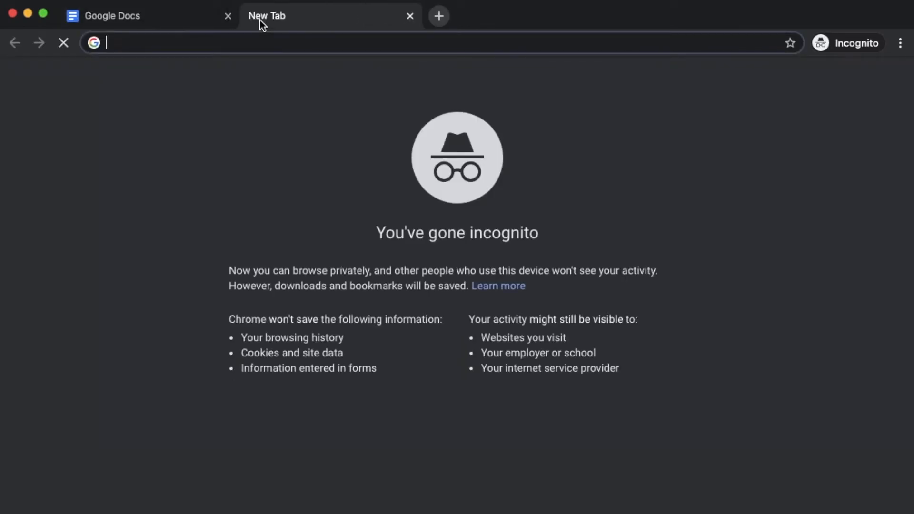
text(docs.new)
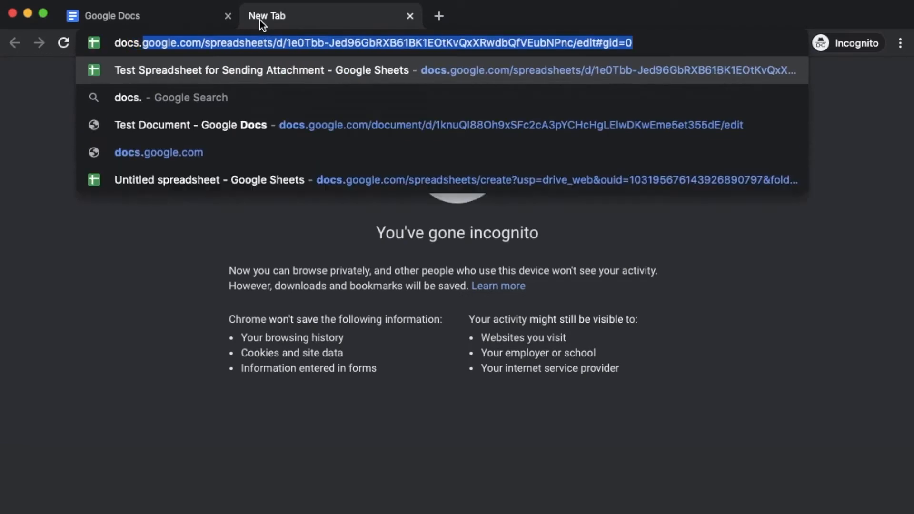
click(139, 43)
key(BackSpace)
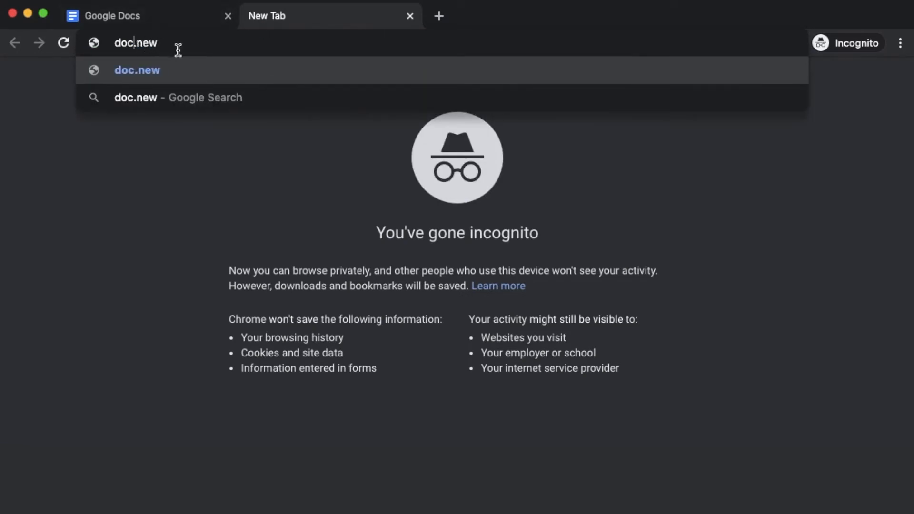
key(Return)
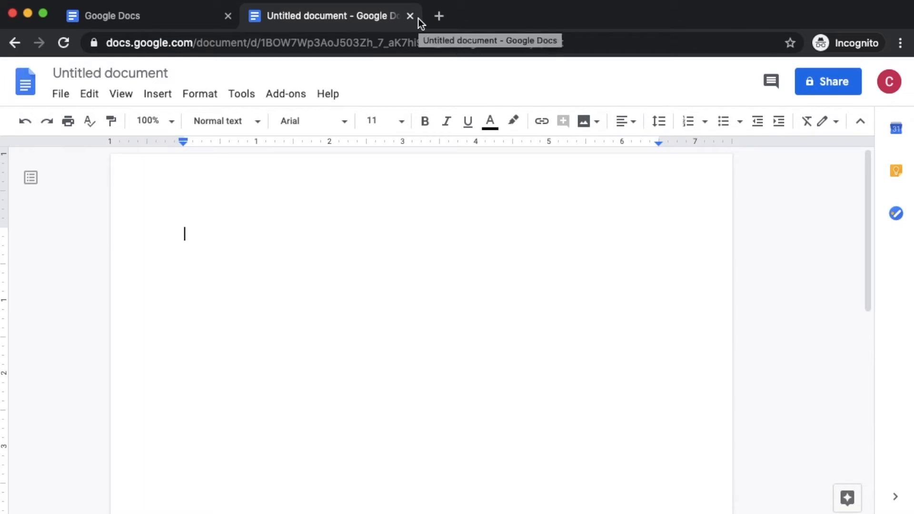
Enter docs.new in another browser tab without loading it, and close both that tab and the blank document.
key(super+t)
text(docs.new)
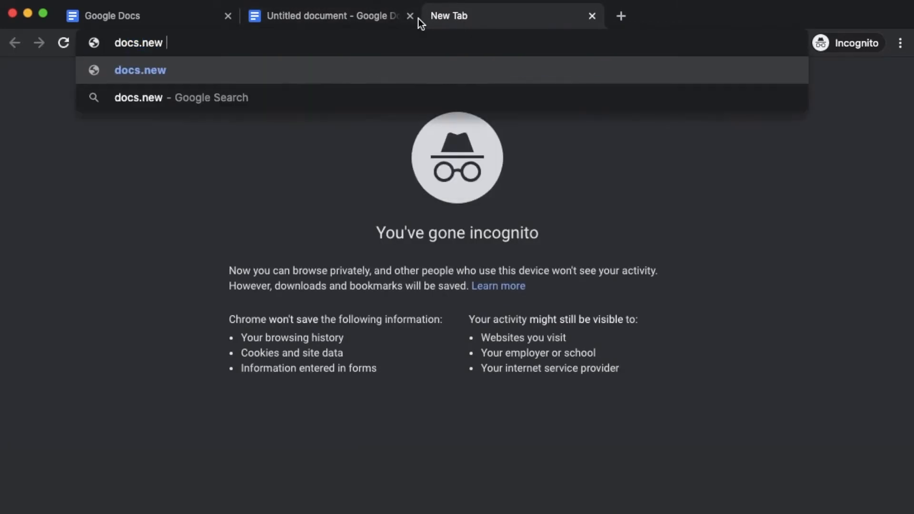
text( w)
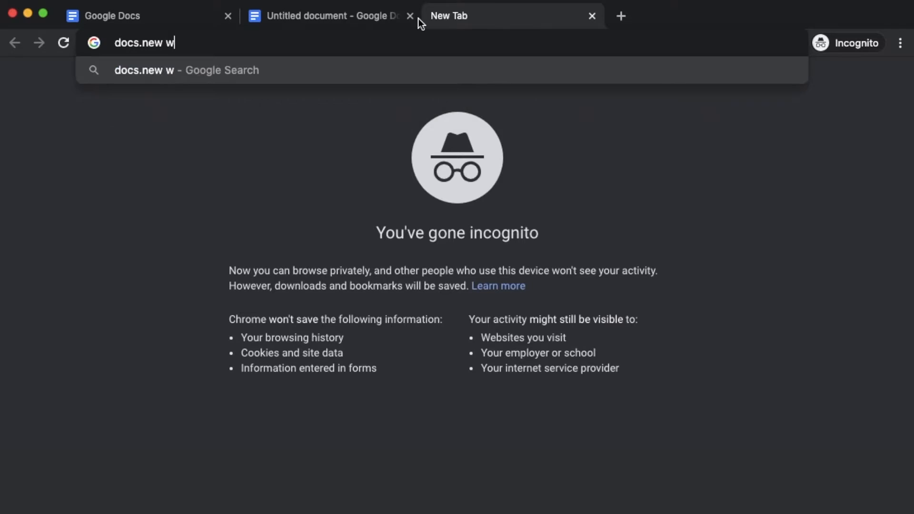
key(super+w)
click(410, 17)
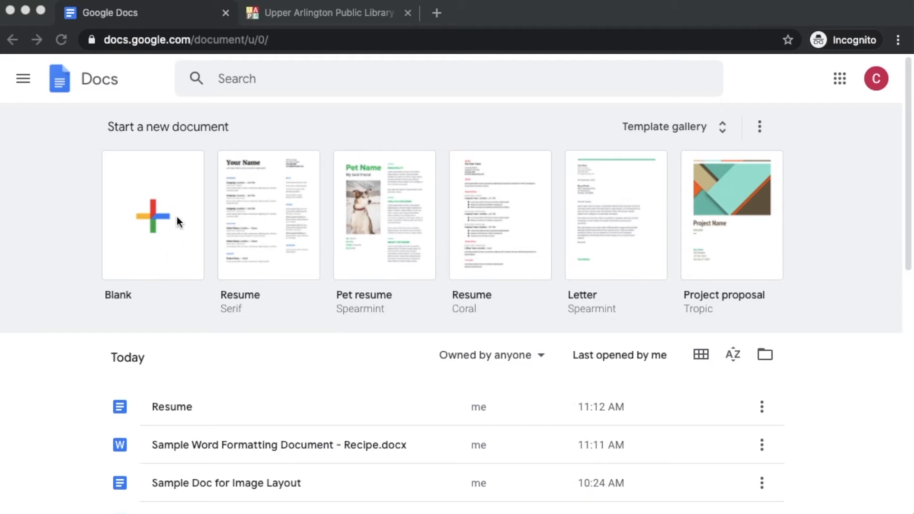
Create a blank document and paste in the HOT TOPICS section copied from the Upper Arlington Public Library website.
click(181, 235)
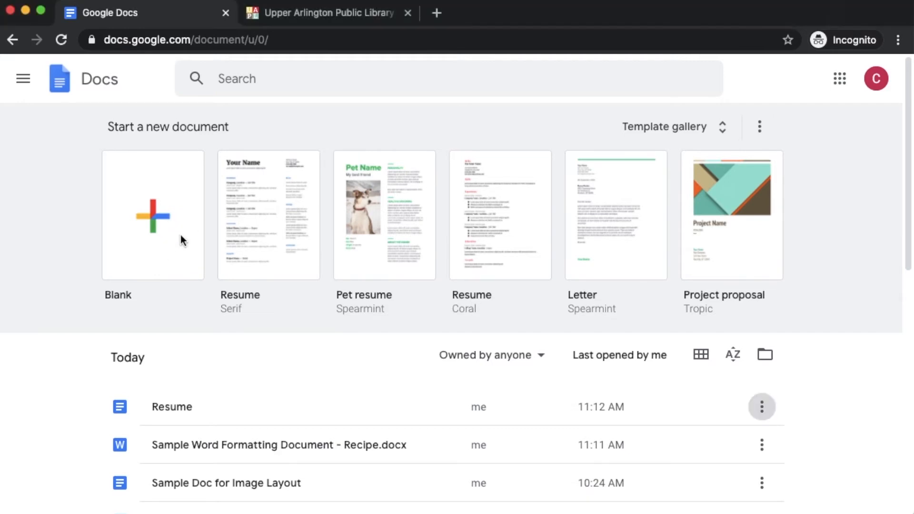
click(167, 224)
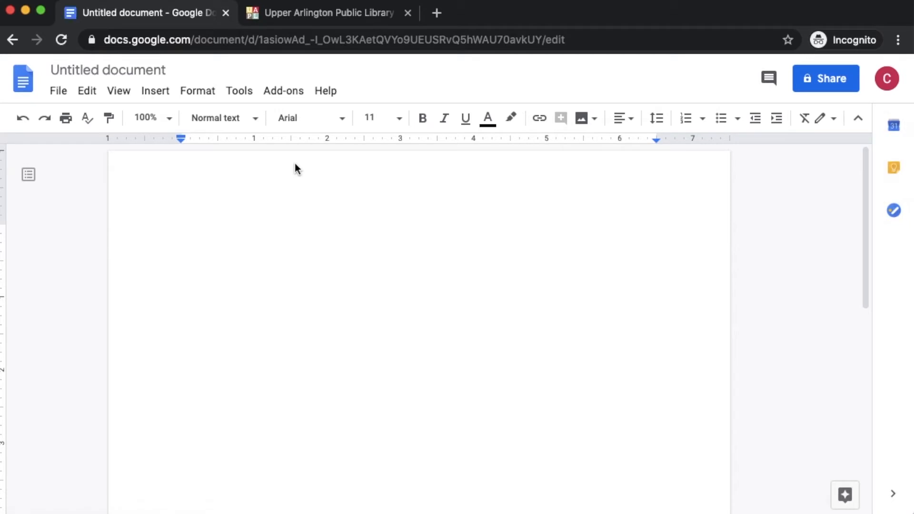
click(332, 20)
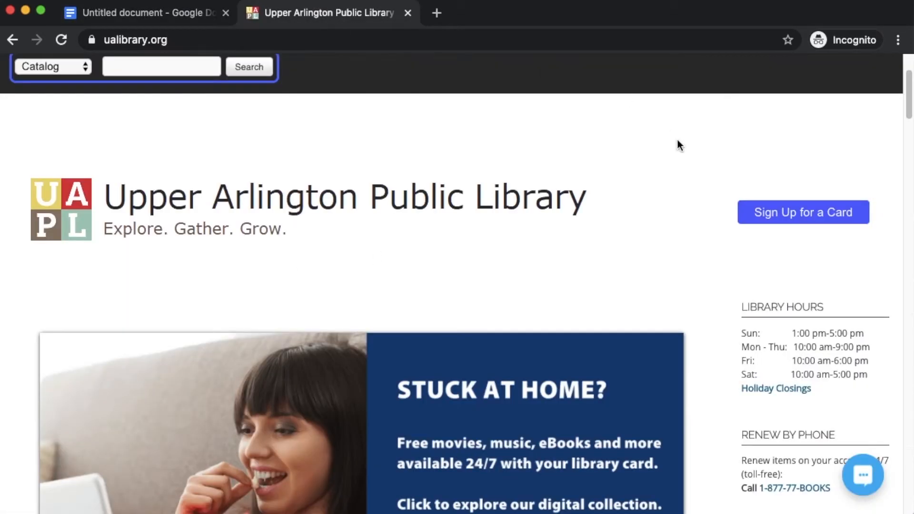
drag(907, 81, 910, 307)
drag(376, 119, 615, 419)
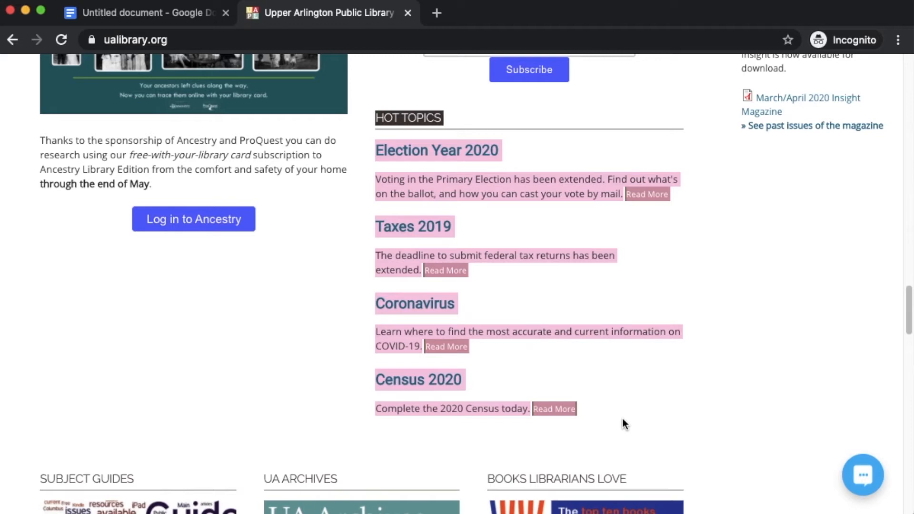
click(175, 19)
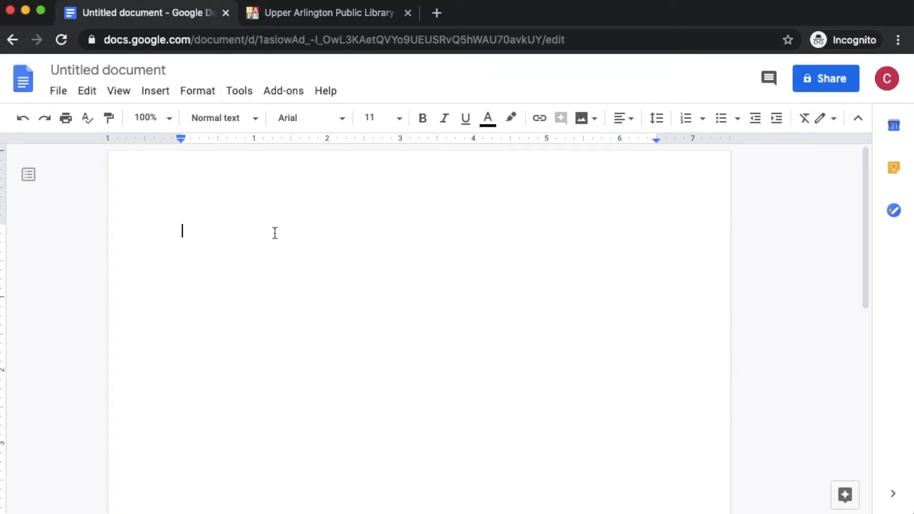
text(HOT TOPICS Election Year 2020 Voting in the Primary Election has been extended. Find out what's on the ballot, and how you can cast your vote by mail.Read More Taxes 2019 The deadline to submit federal tax returns has been extended.Read More Coronavirus Learn where to find the most accurate and current information on COVID-19.Read More Census 2020 Complete the 2020 Census today.Read More)
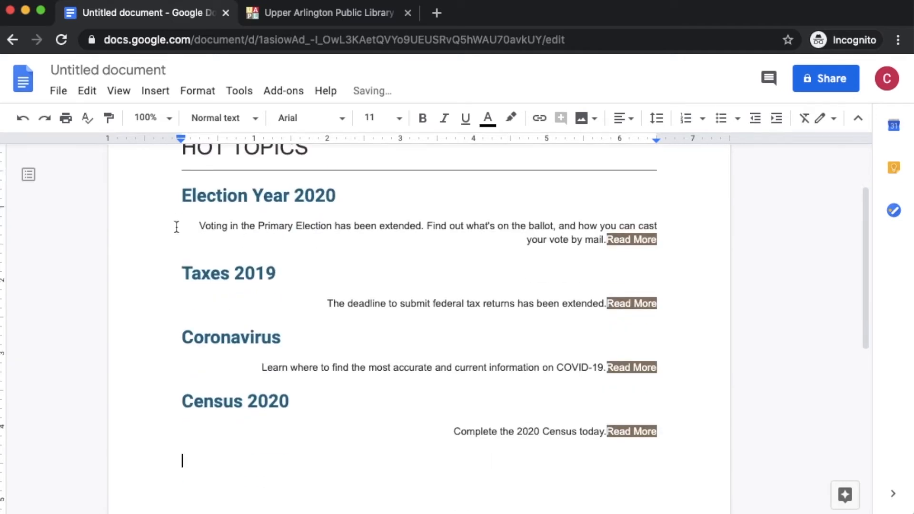
Clear the formatting of all the pasted HOT TOPICS text in the document.
drag(864, 300, 865, 284)
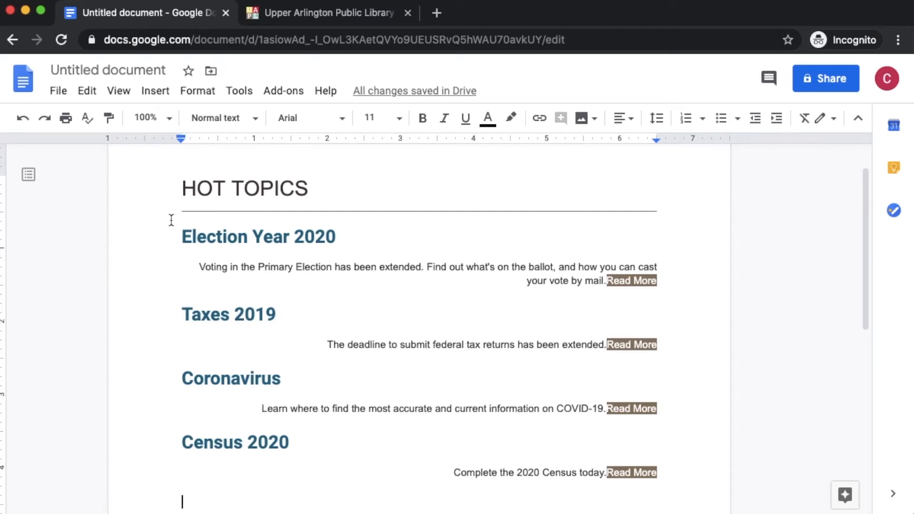
key(super+a)
click(184, 191)
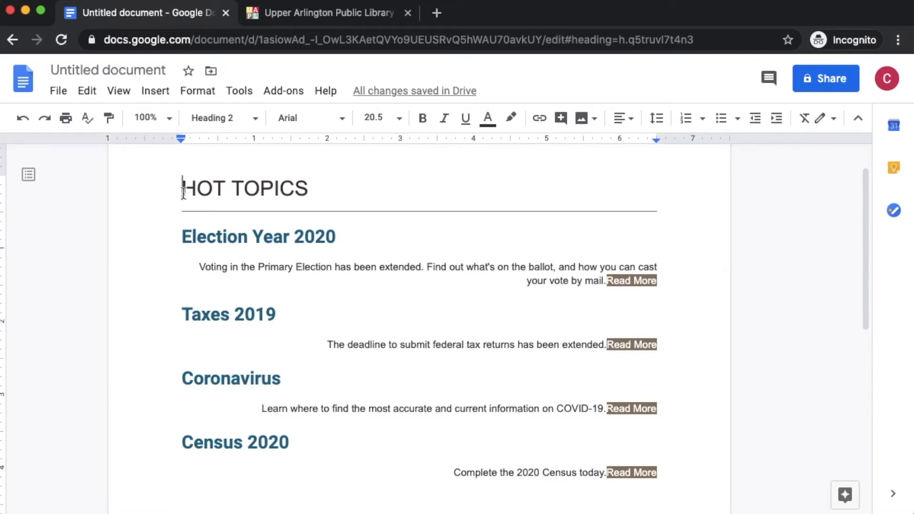
key(super+a)
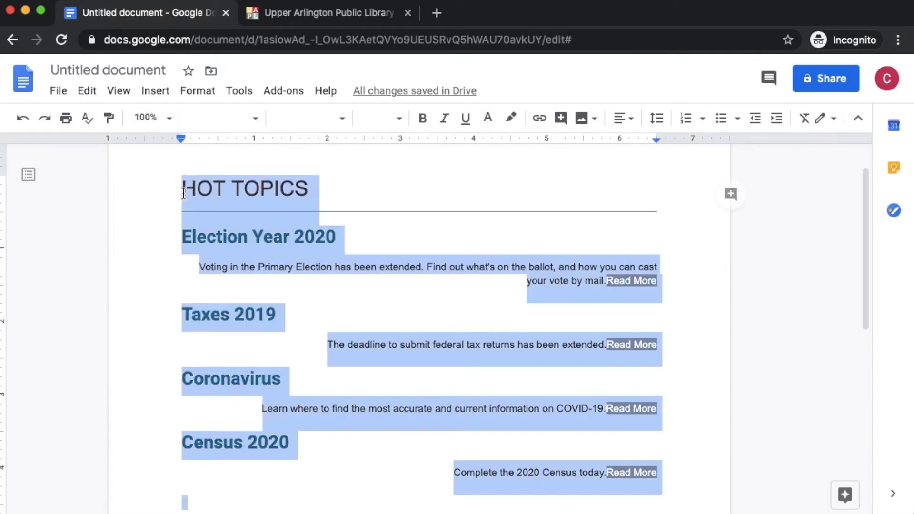
click(183, 92)
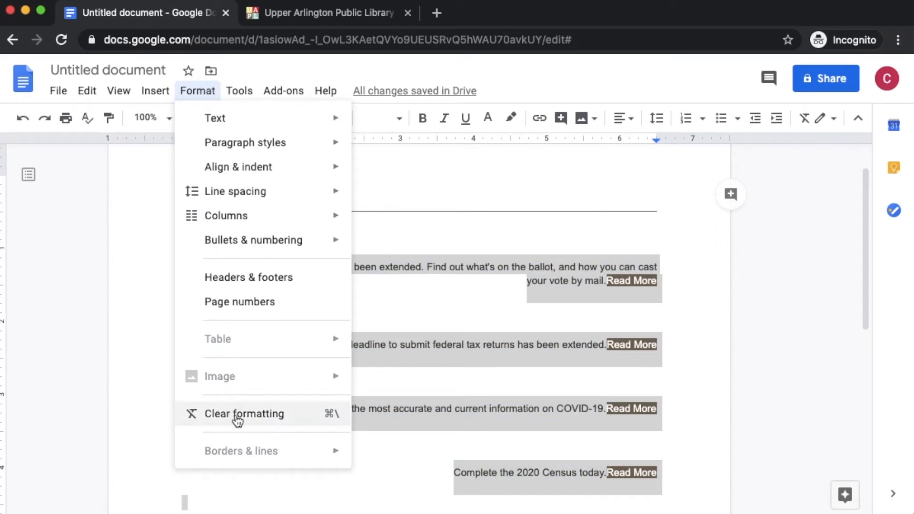
click(262, 423)
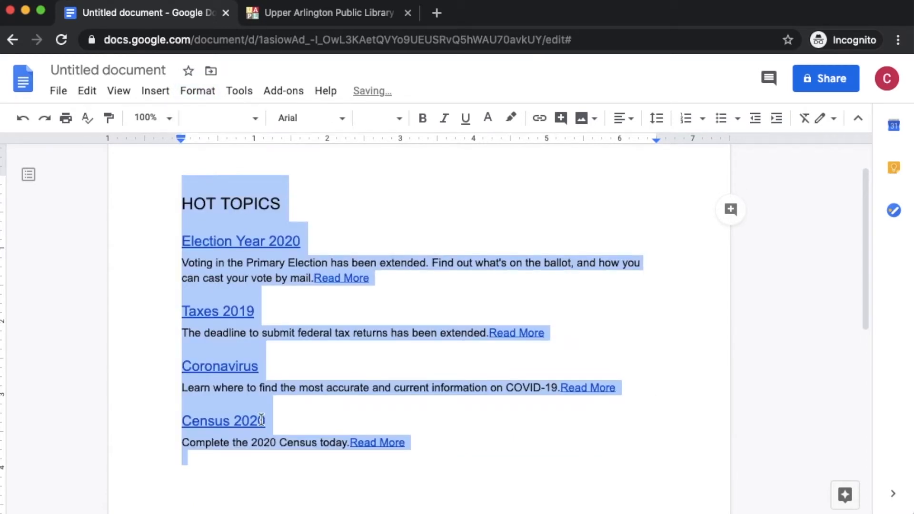
click(318, 345)
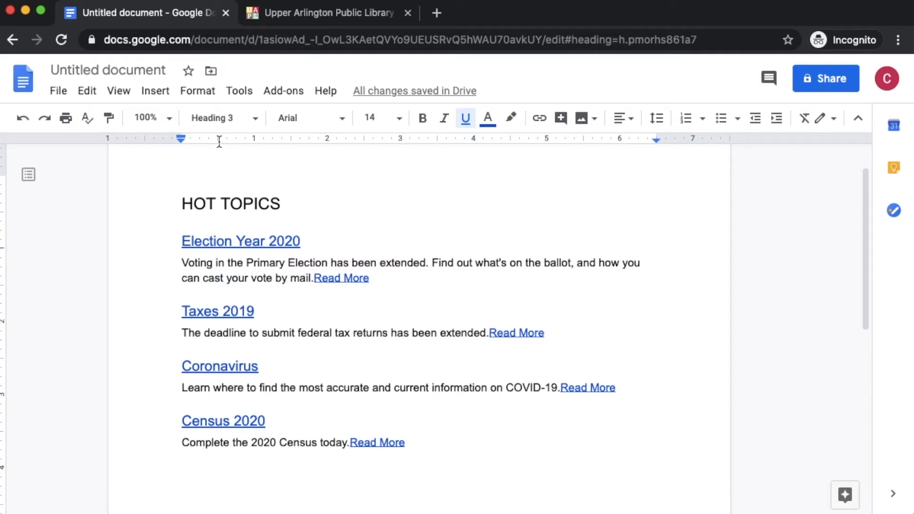
Return to the Docs home screen and open Sample Word Formatting Document - Recipe.docx for editing in Google Docs.
click(26, 85)
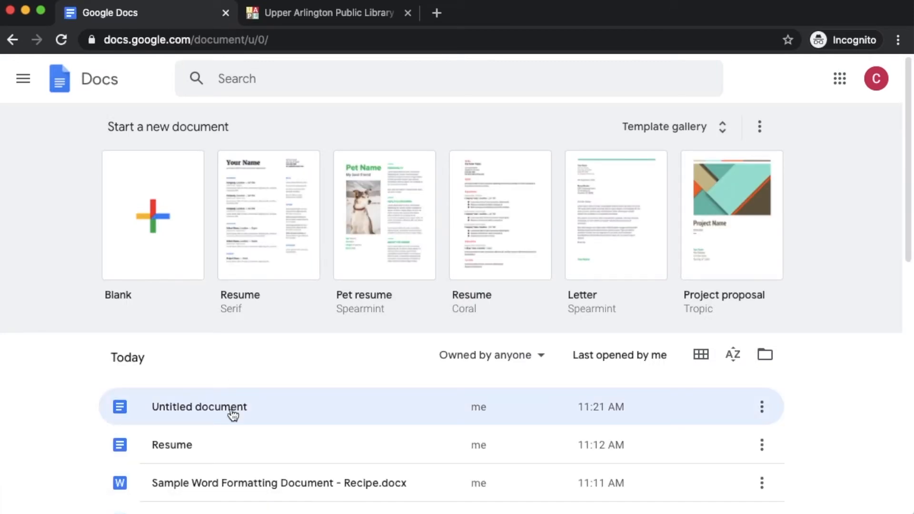
click(261, 482)
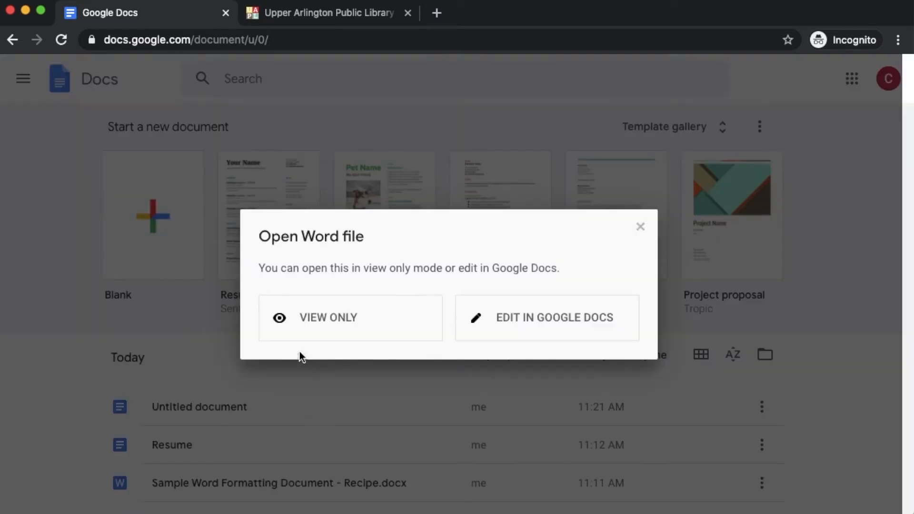
click(563, 328)
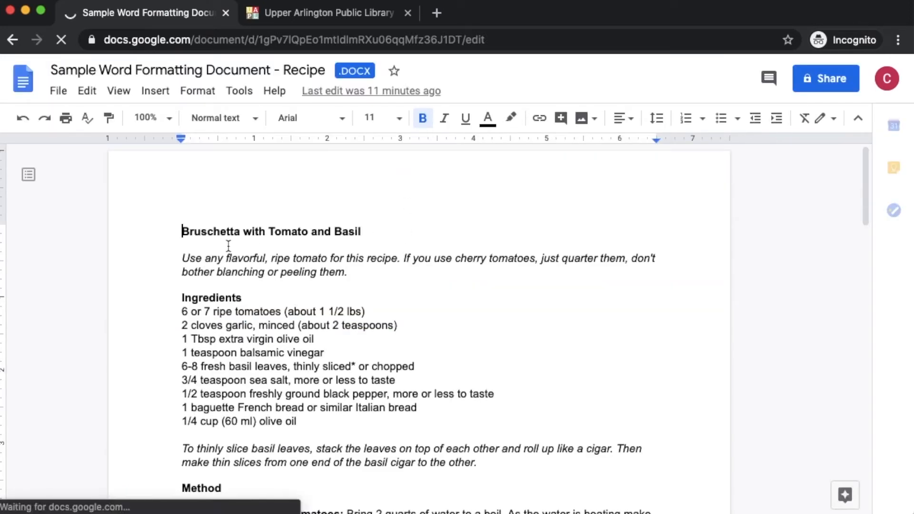
double_click(183, 232)
drag(293, 254, 382, 267)
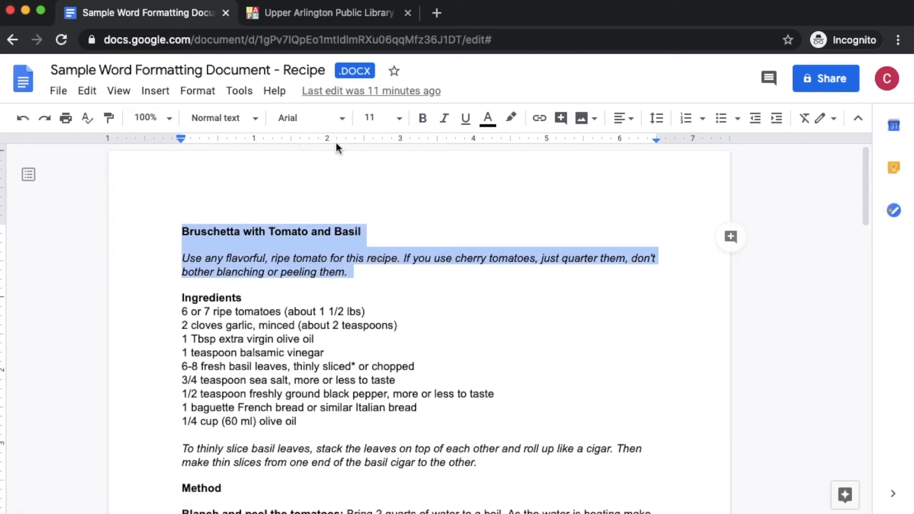
mouse_move(867, 192)
mouse_down()
mouse_move(867, 217)
mouse_move(867, 181)
mouse_up()
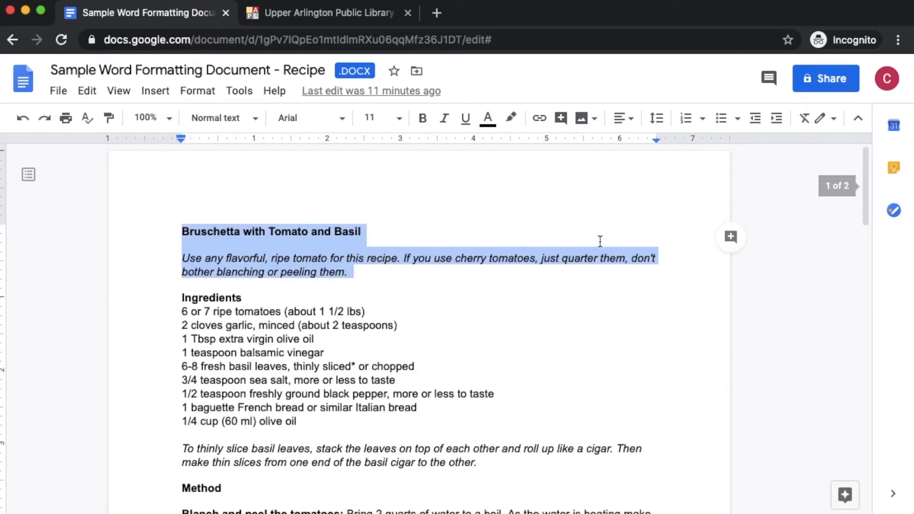
click(529, 332)
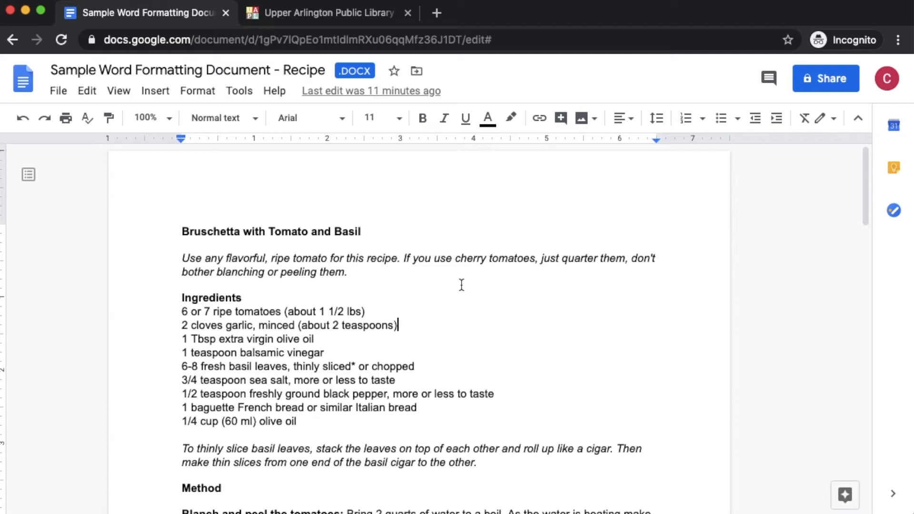
Clear the formatting of the entire Bruschetta recipe document.
key(super+a)
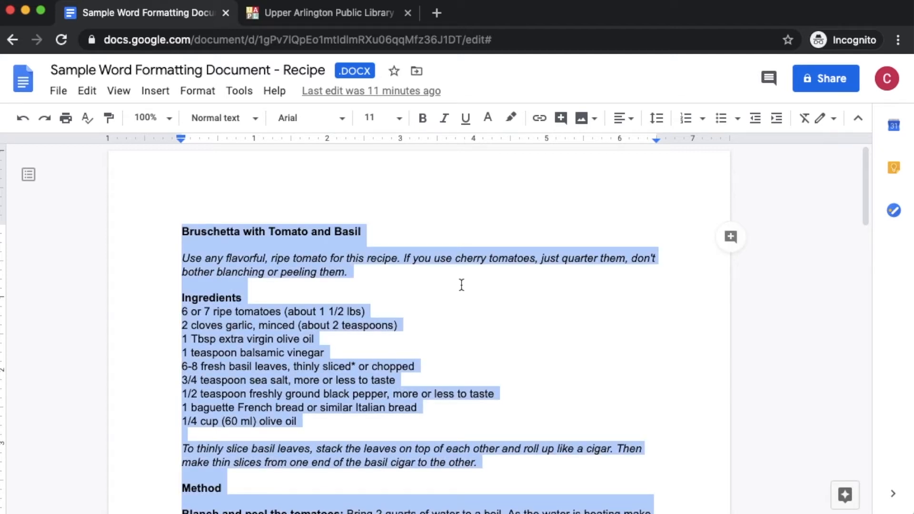
click(195, 93)
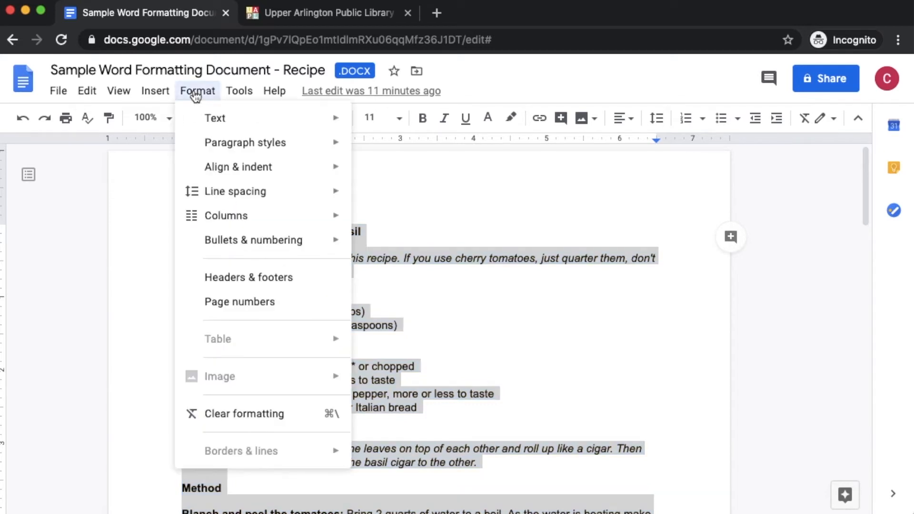
click(214, 418)
click(279, 300)
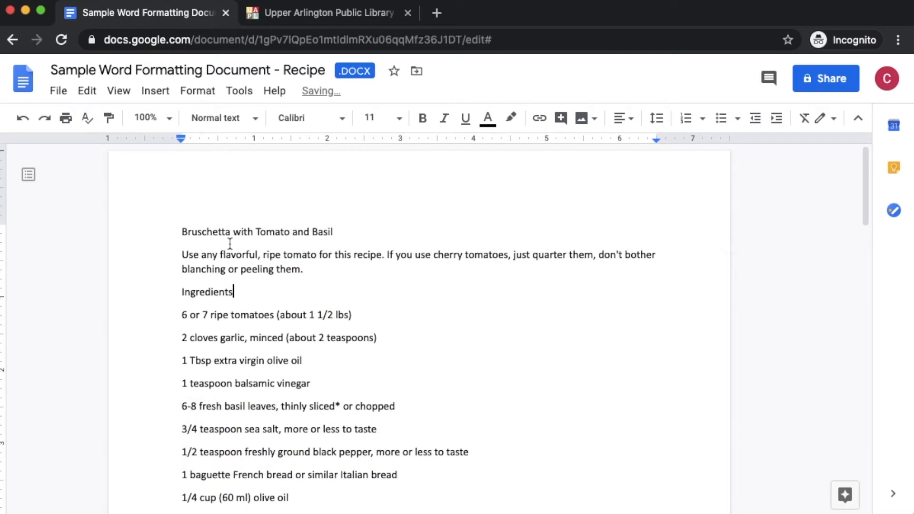
click(231, 232)
drag(867, 163, 859, 135)
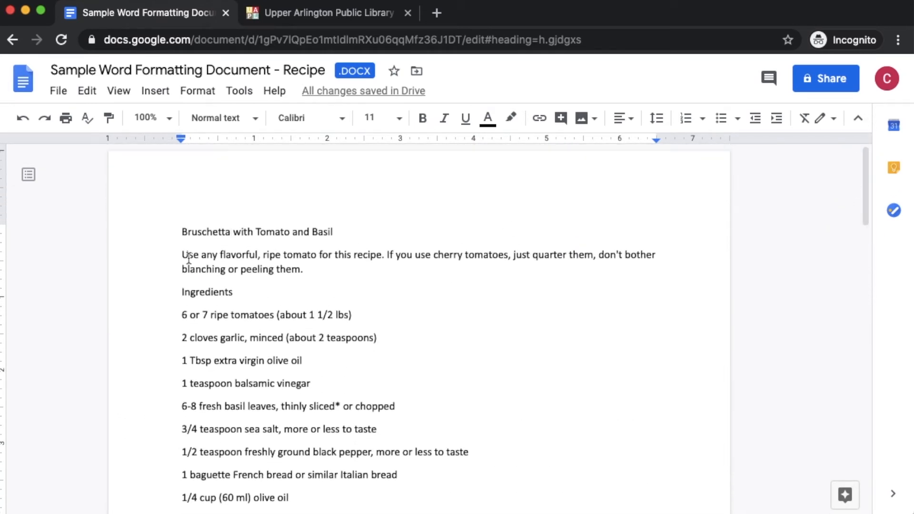
Return to the Docs home screen, find Resume.pdf in My Drive without the Documents filter, and open it as an editable Google Docs document.
click(28, 88)
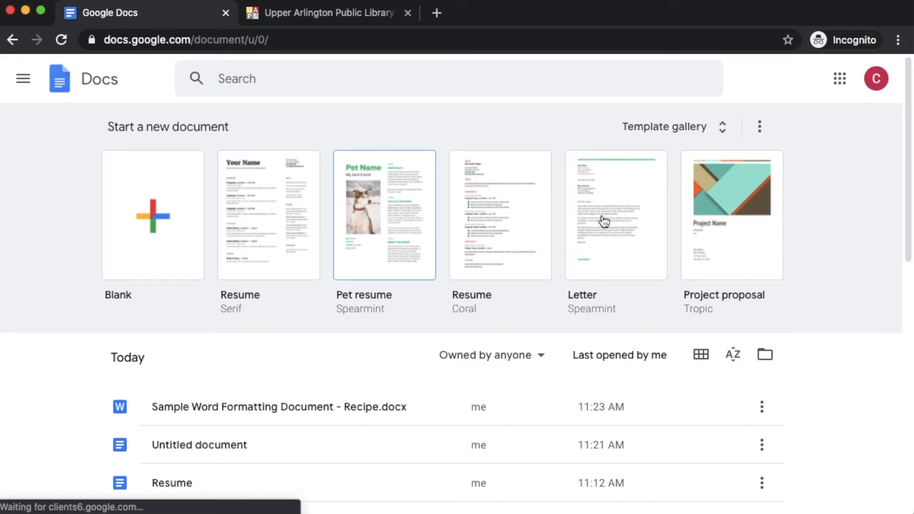
drag(903, 171, 906, 187)
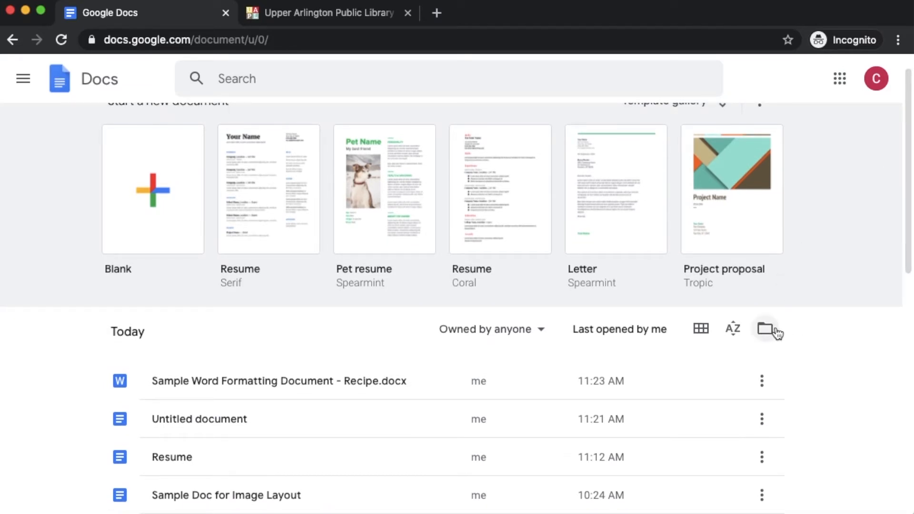
click(765, 330)
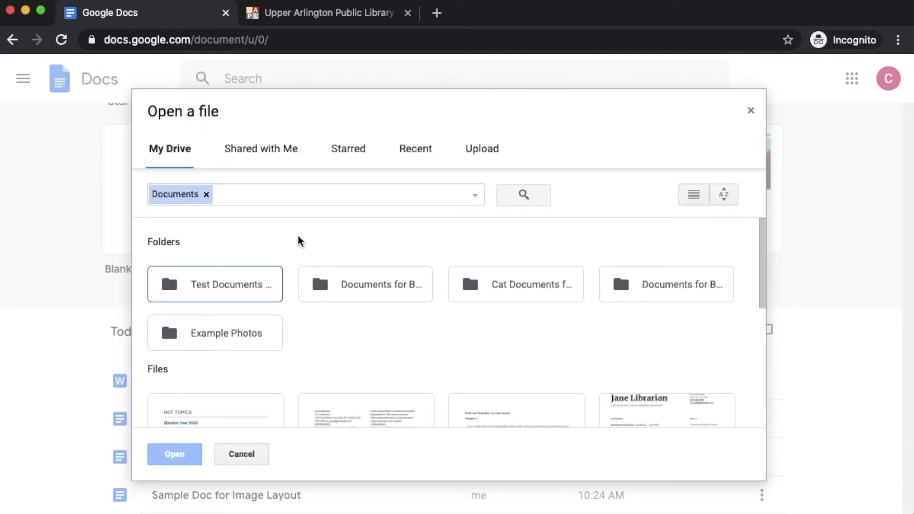
click(207, 194)
drag(766, 235, 756, 367)
click(389, 343)
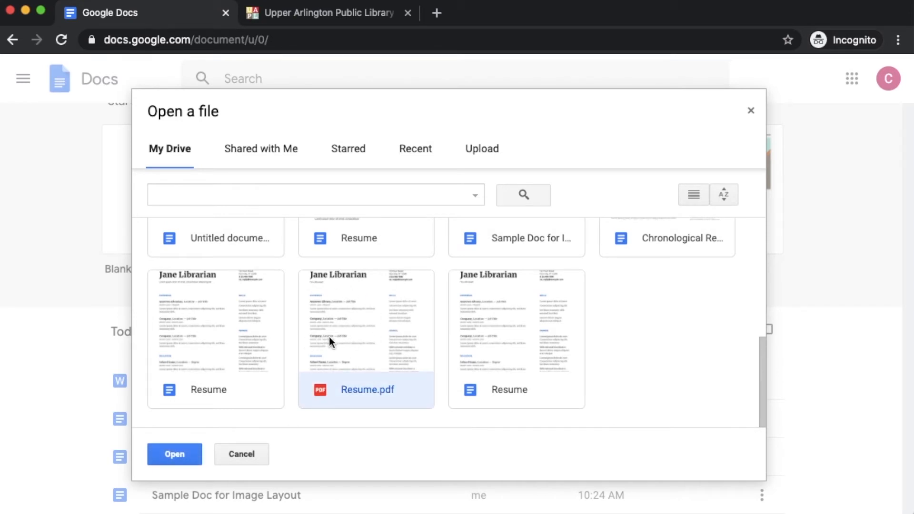
click(186, 455)
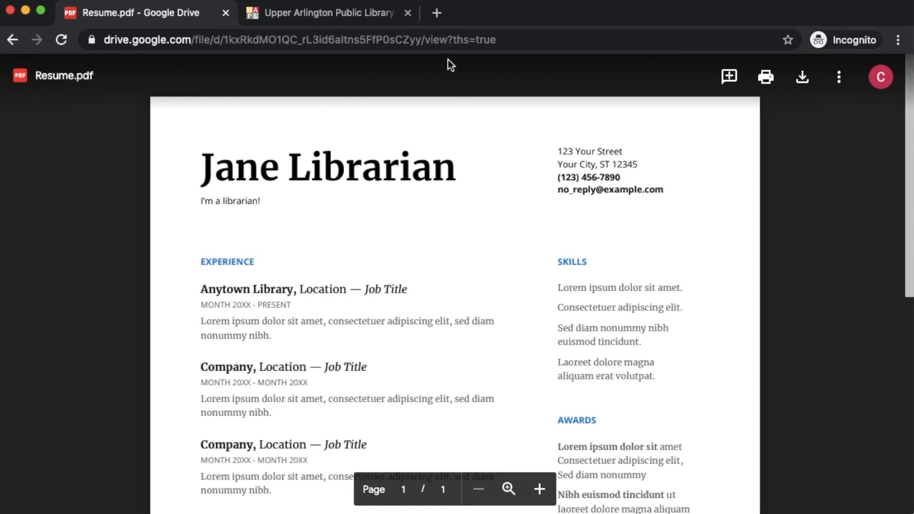
click(449, 73)
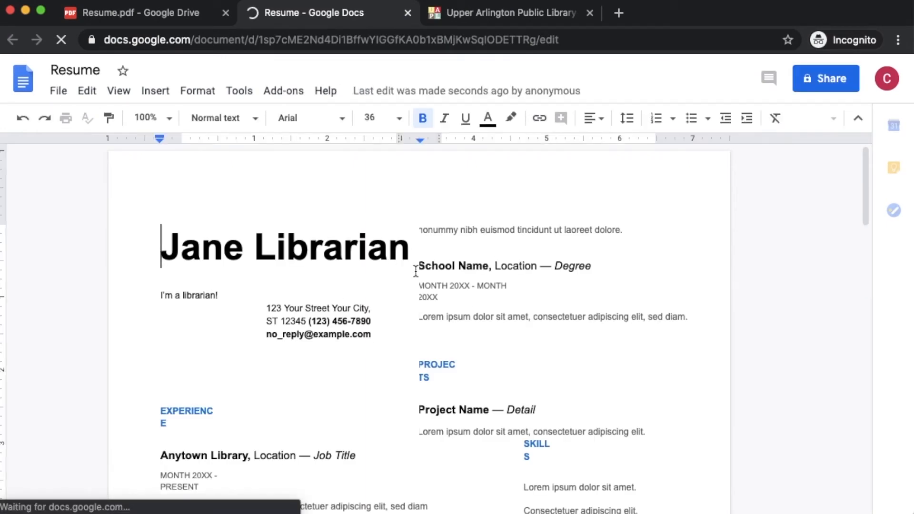
drag(860, 187, 815, 161)
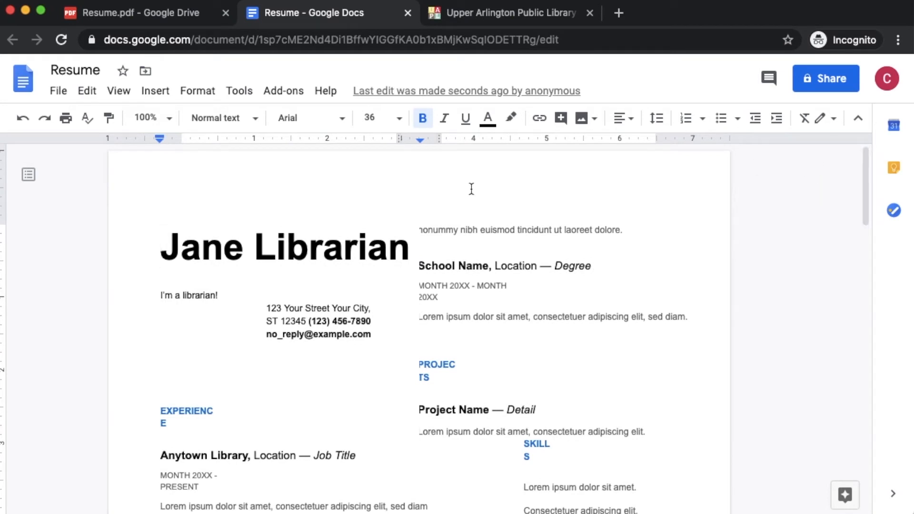
Clear the formatting of all text in the Resume document converted from the PDF.
click(87, 90)
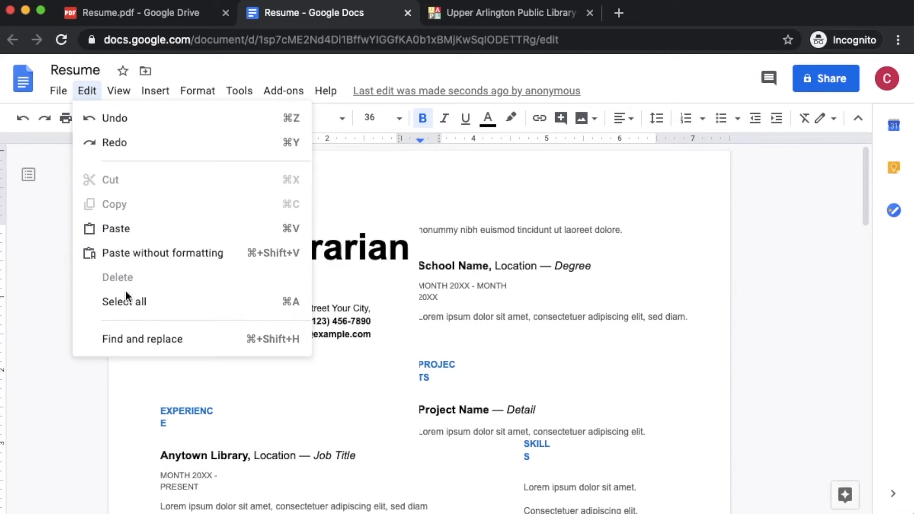
click(141, 304)
click(198, 92)
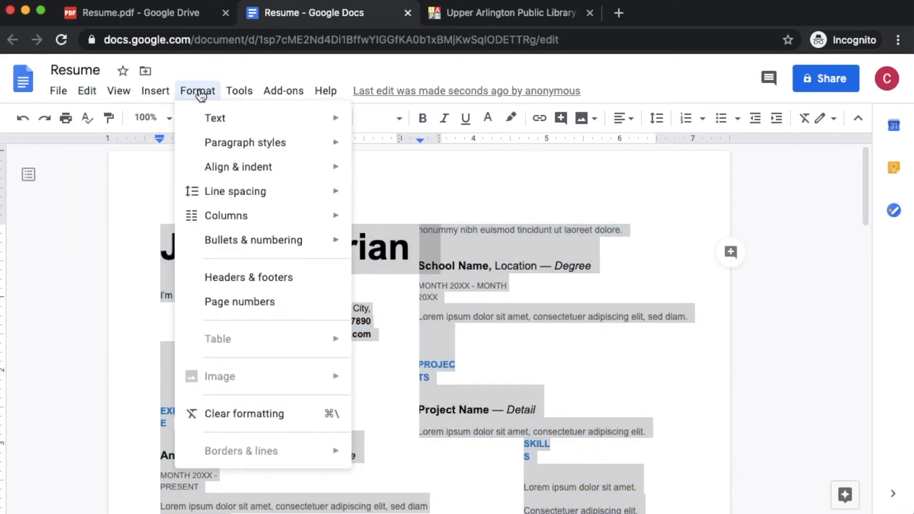
click(220, 418)
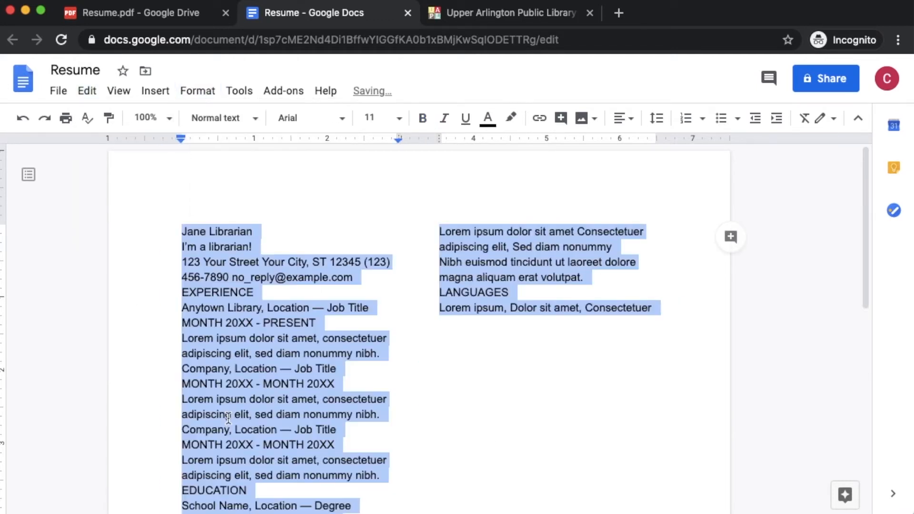
click(457, 350)
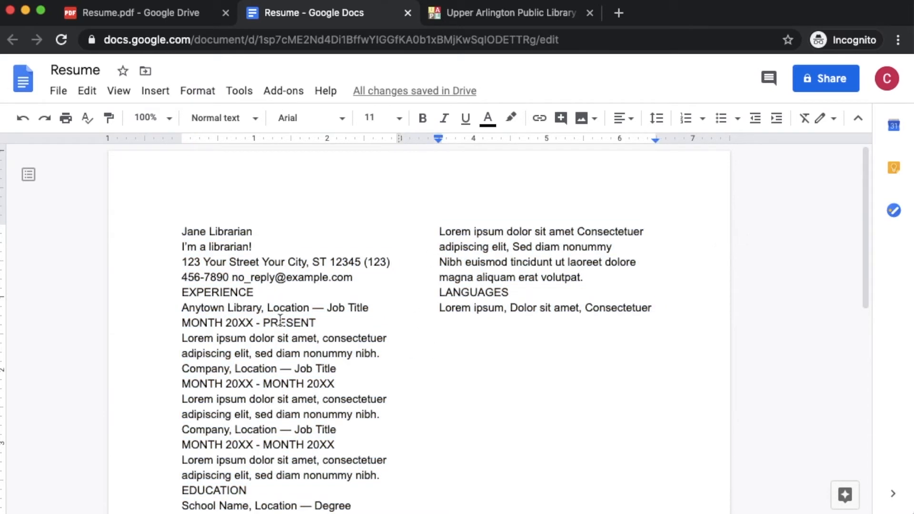
drag(868, 218, 839, 216)
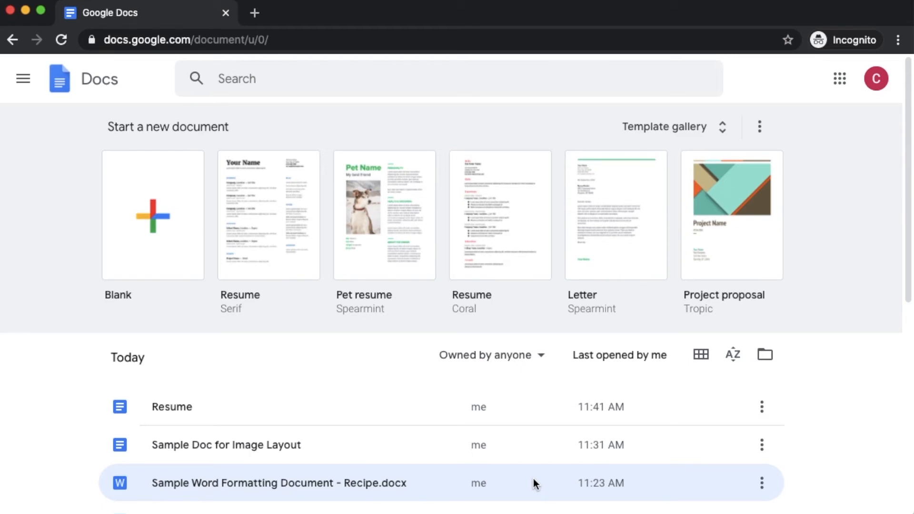
Open the Resume document from the Docs home screen and add the comment "Add multiple language certifications." at the end of the first SKILLS line.
click(241, 420)
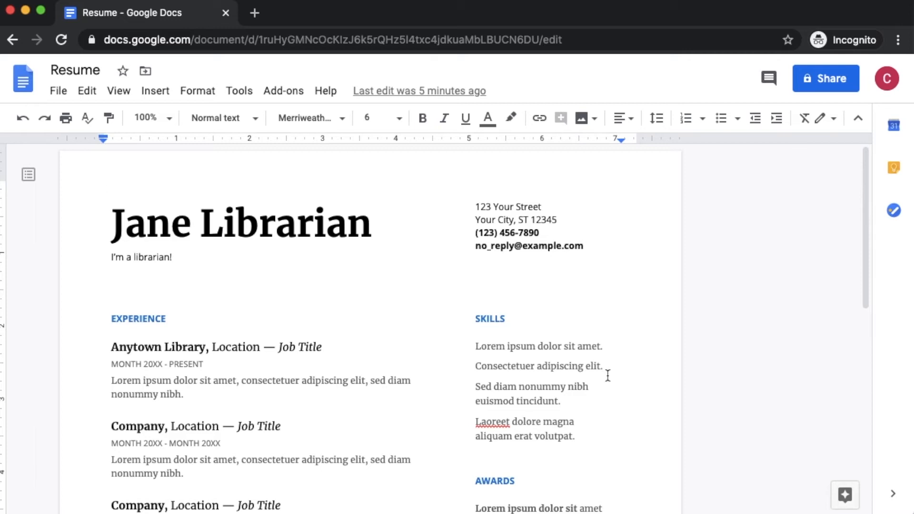
click(633, 351)
click(603, 347)
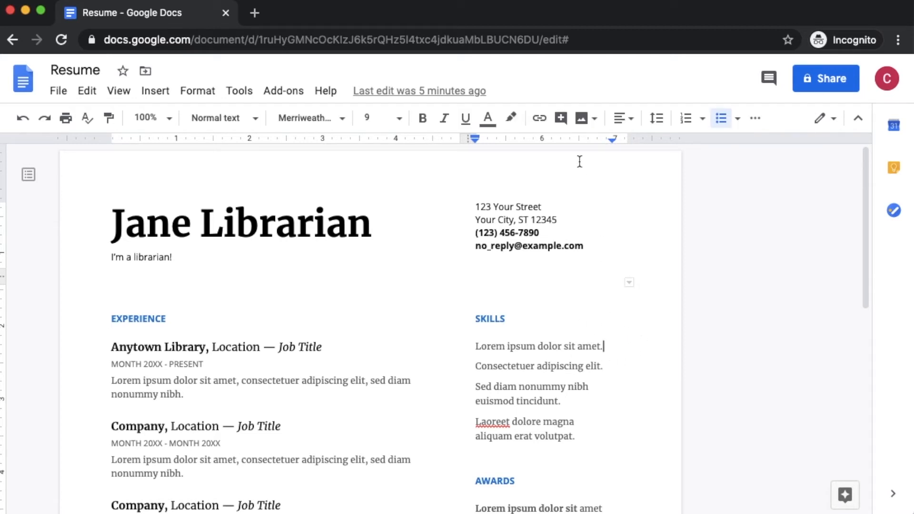
click(560, 121)
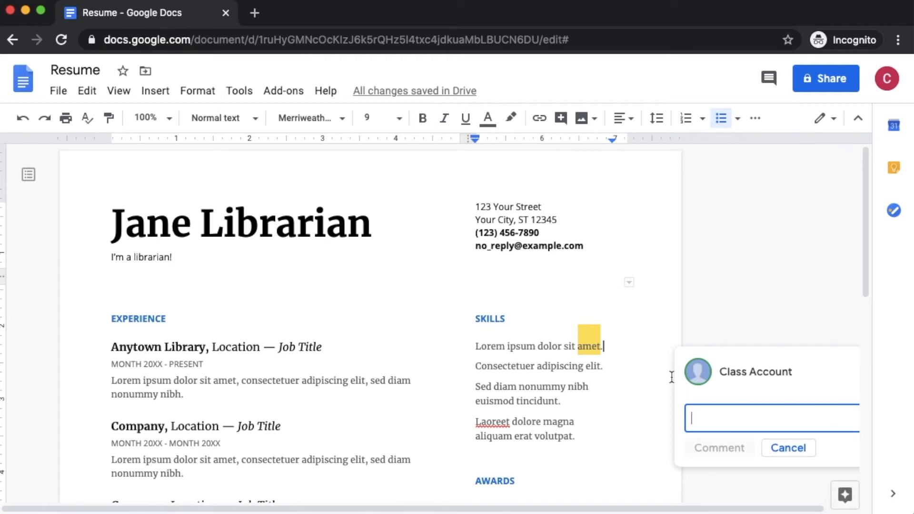
text(Add multip)
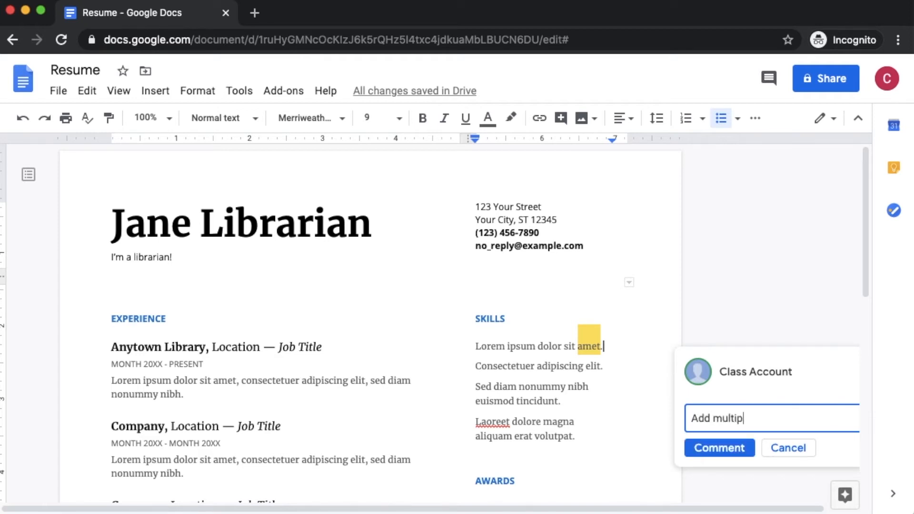
text(le language certific)
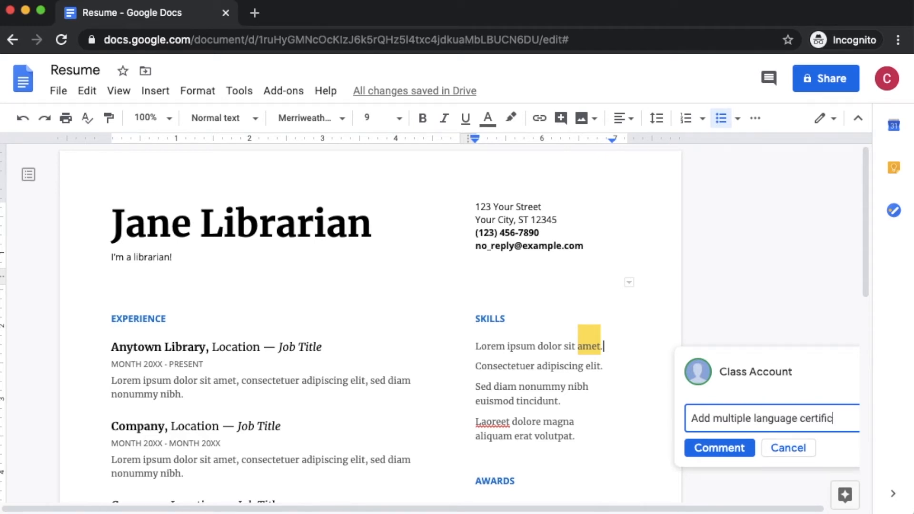
text(ations.)
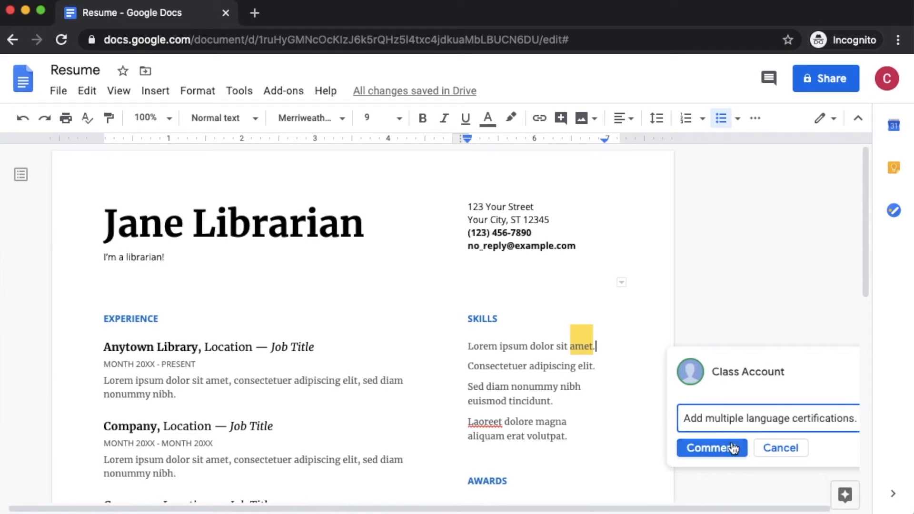
click(732, 448)
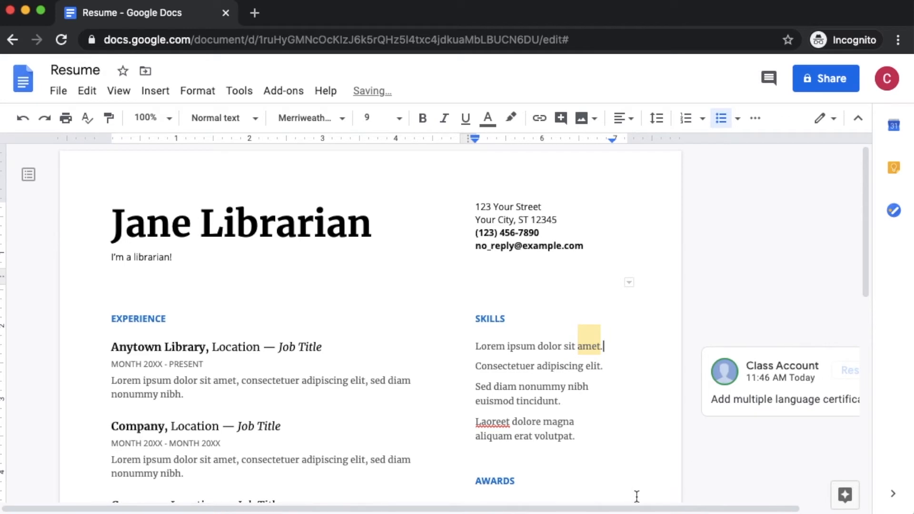
Select the comment on the first SKILLS line and start a reply to it, cancelling without posting.
drag(641, 509, 684, 509)
drag(866, 257, 864, 330)
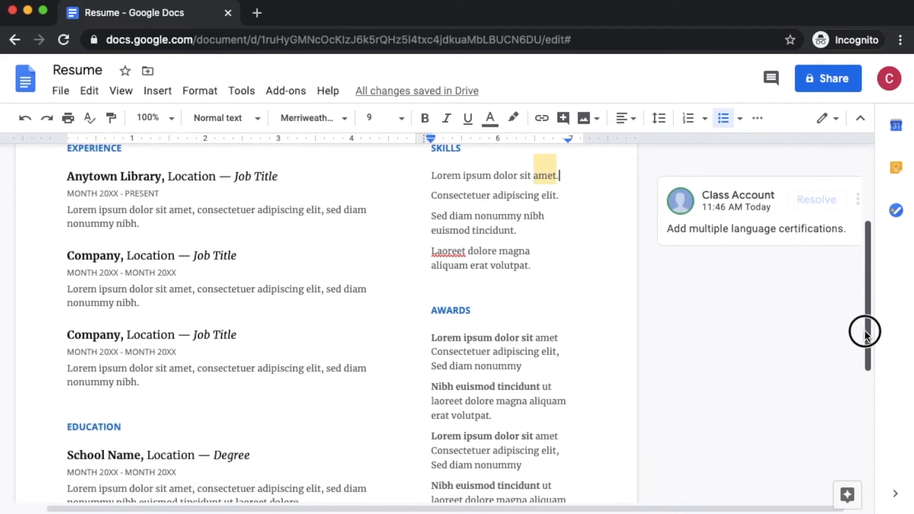
click(540, 177)
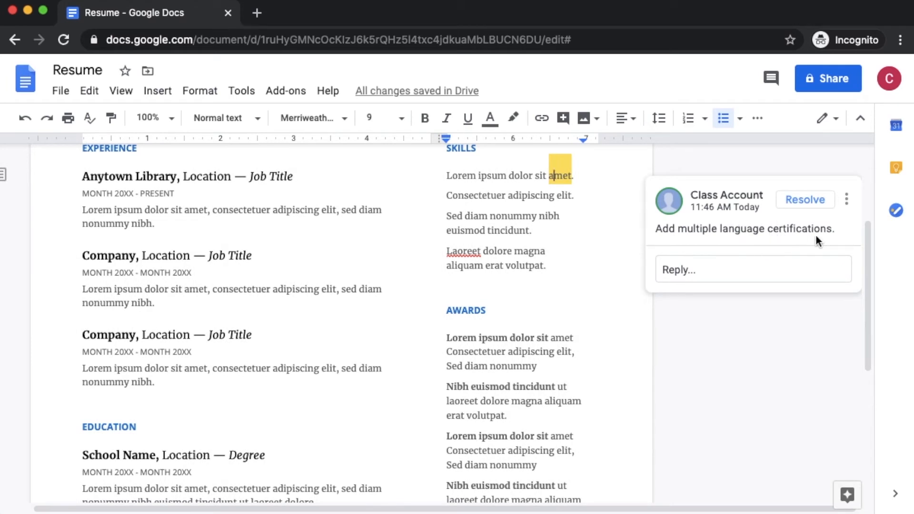
click(773, 263)
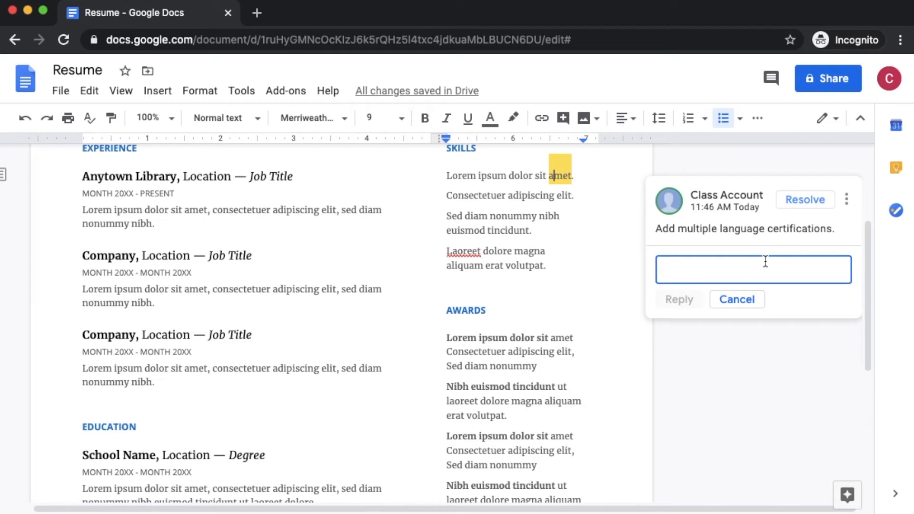
click(750, 305)
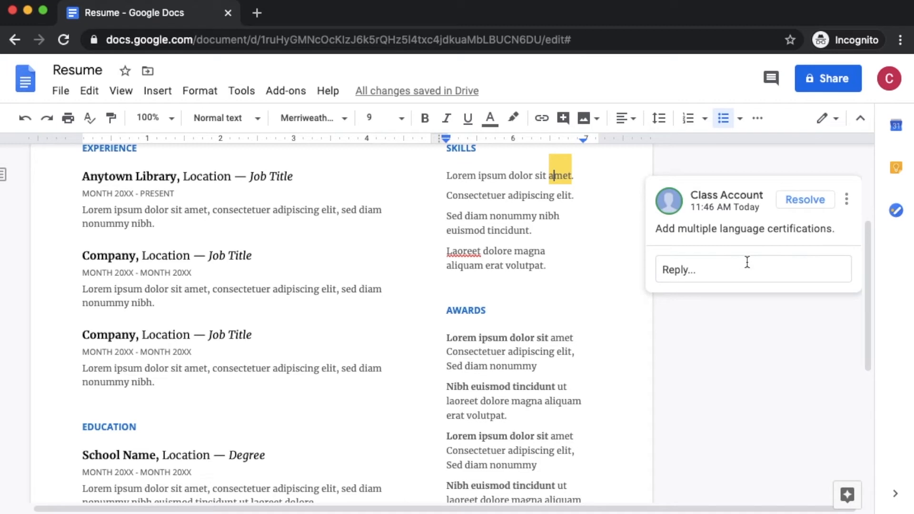
Open the comment for editing and cancel without changes, and show its edit, delete and link options before deselecting it.
click(847, 196)
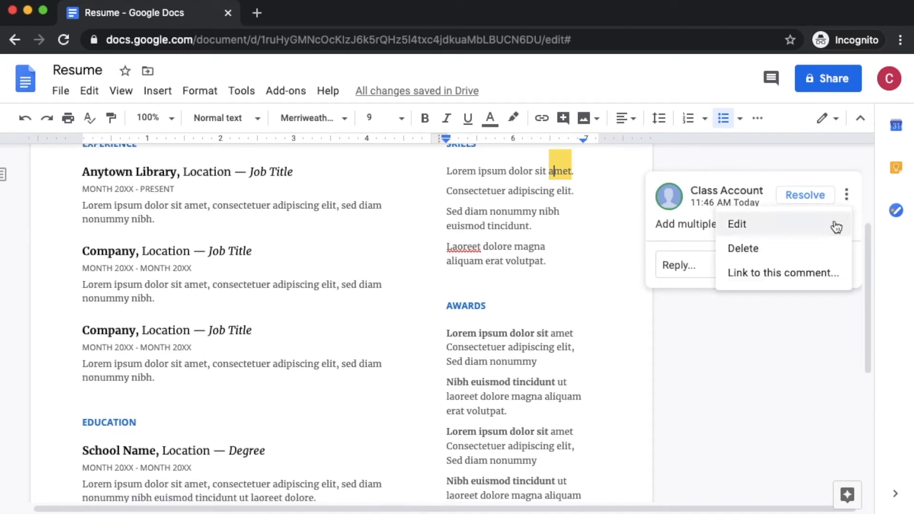
click(837, 227)
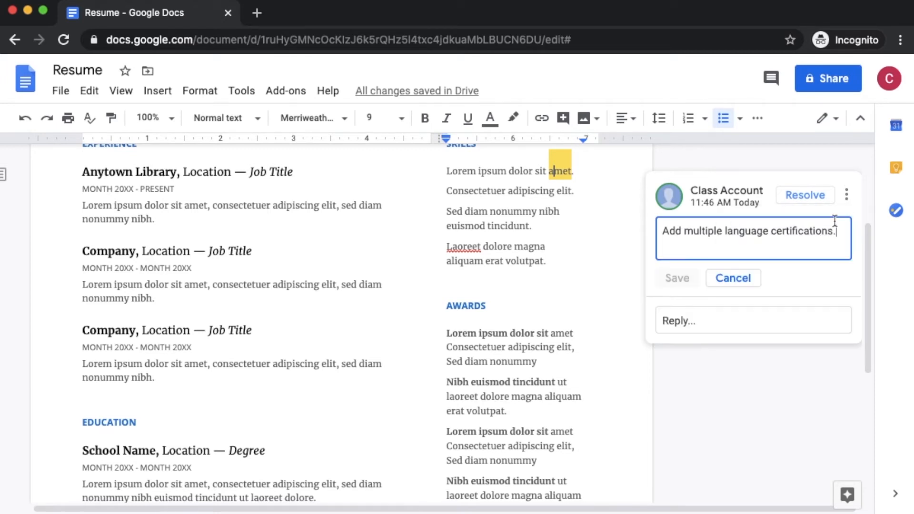
click(751, 280)
click(847, 196)
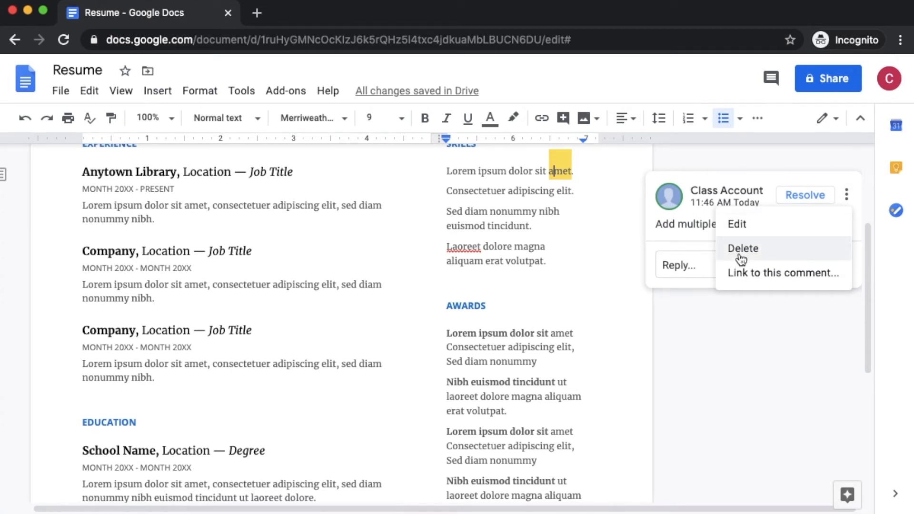
click(831, 164)
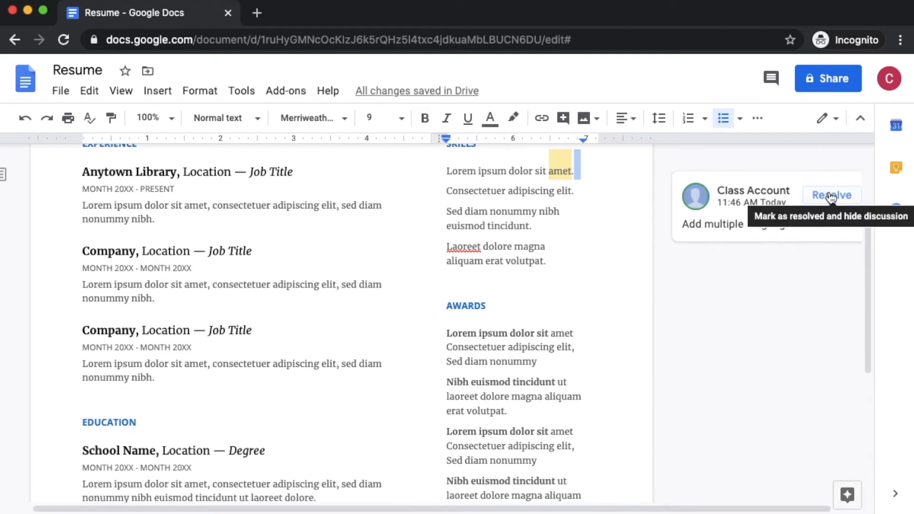
click(795, 306)
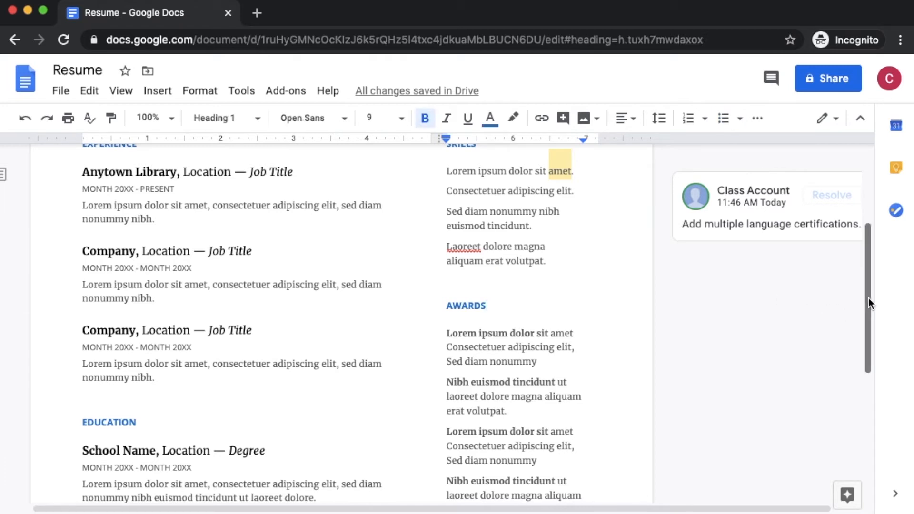
Review the Resume document's comment history, including the earlier suggestions, and close it.
drag(869, 288, 866, 169)
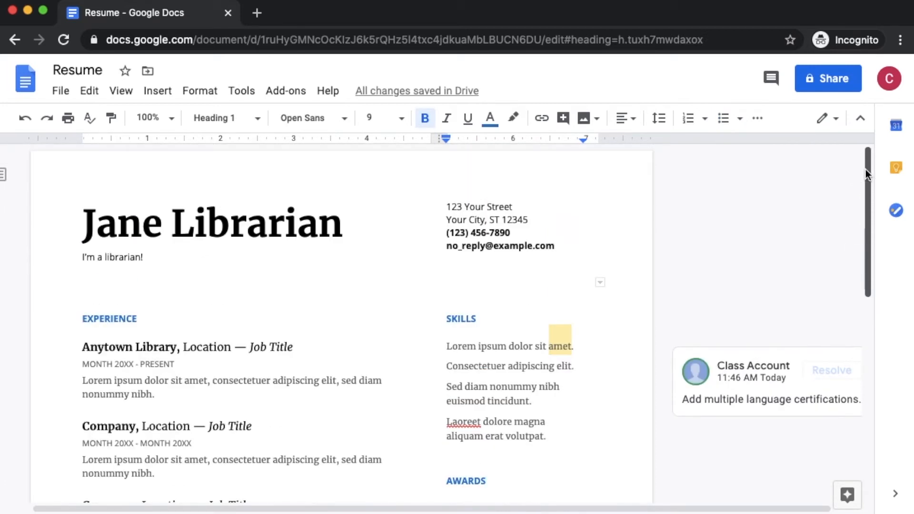
click(771, 79)
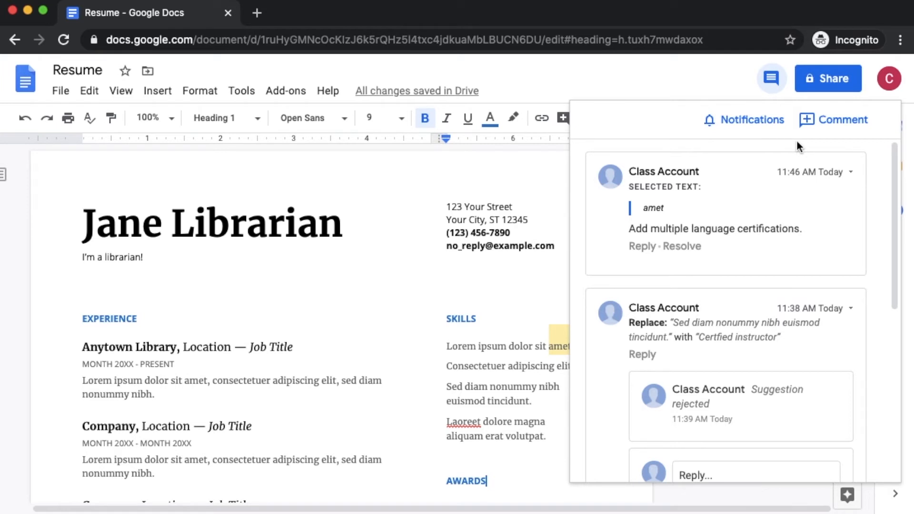
drag(893, 170, 881, 137)
click(771, 80)
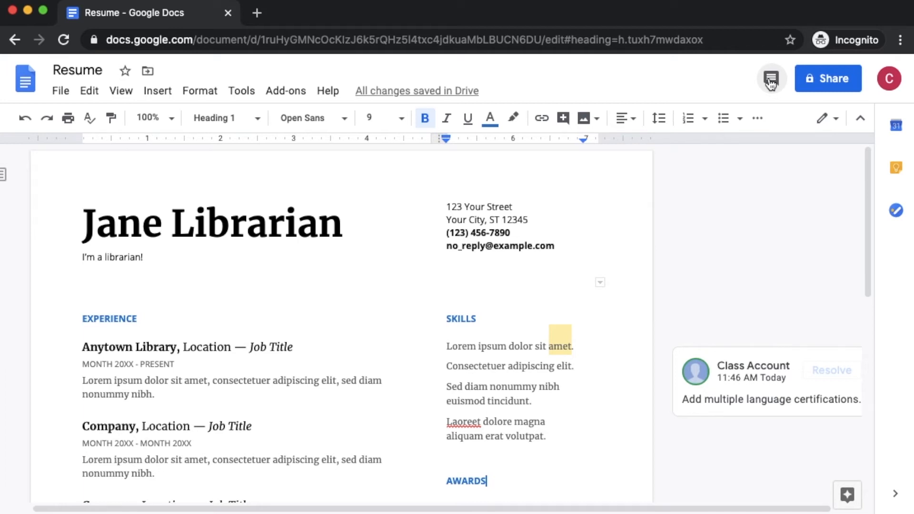
Switch to Suggesting mode and suggest replacing "Sed diam nonummy nibh euismod tincidunt." under SKILLS with "French language certification".
drag(873, 162, 857, 176)
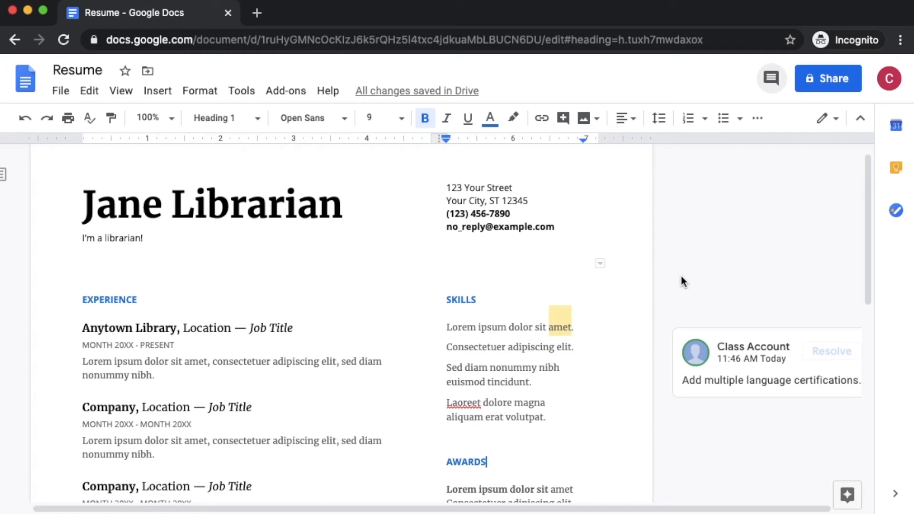
click(831, 122)
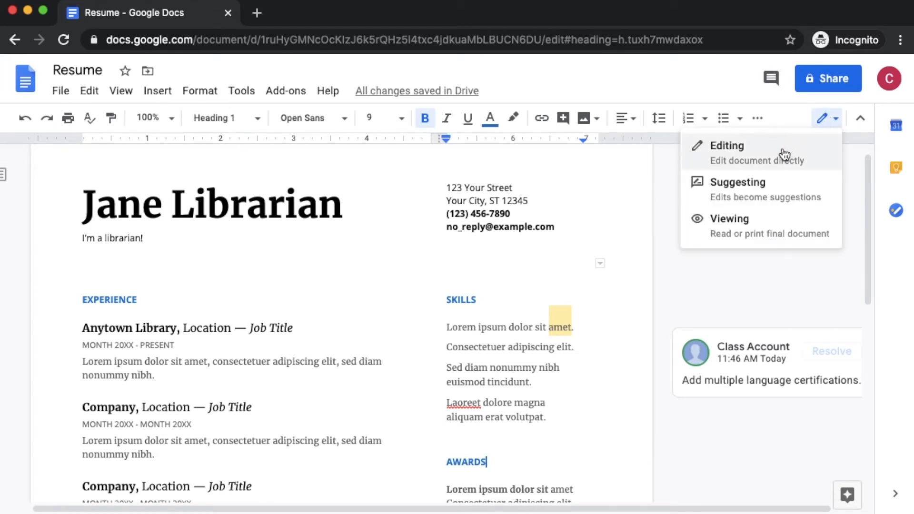
click(766, 187)
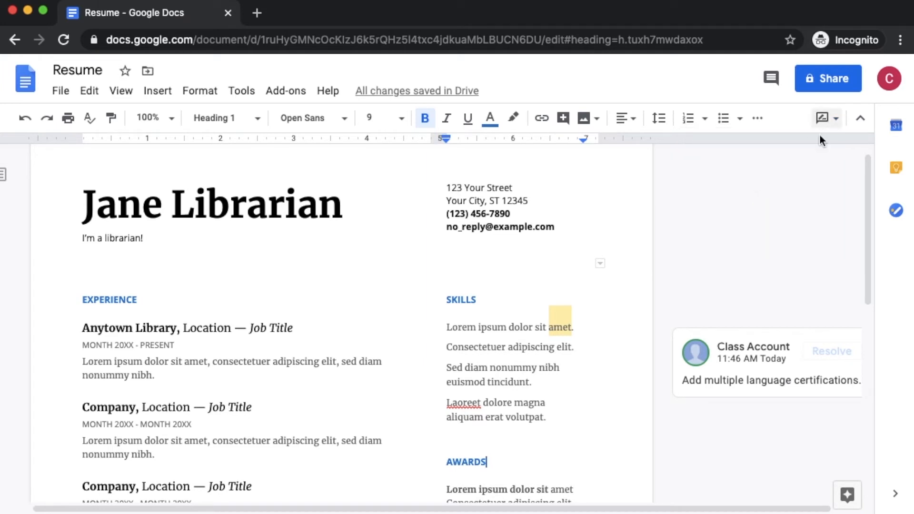
drag(447, 368, 534, 378)
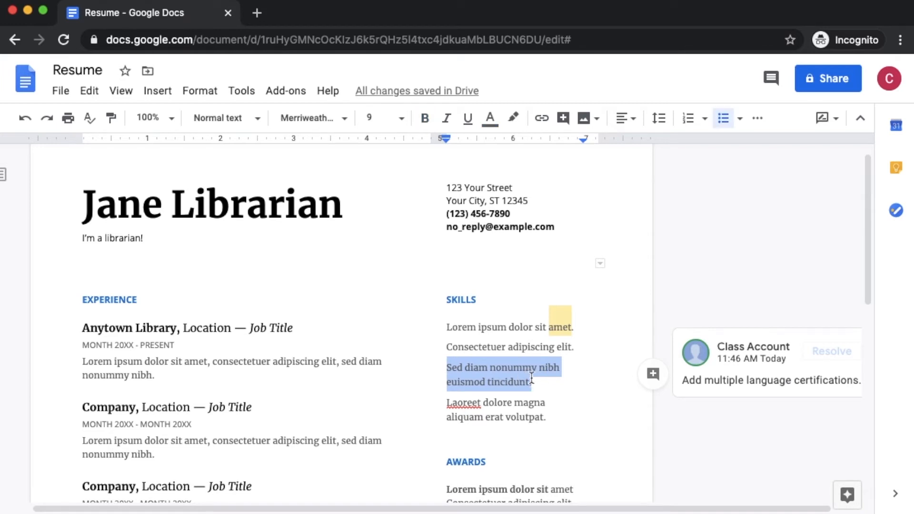
text(French lang)
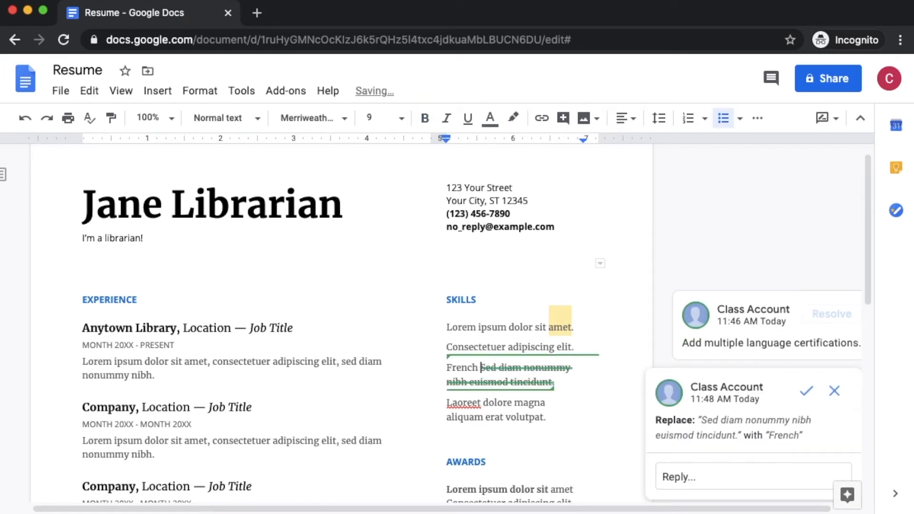
text(uage certificatio)
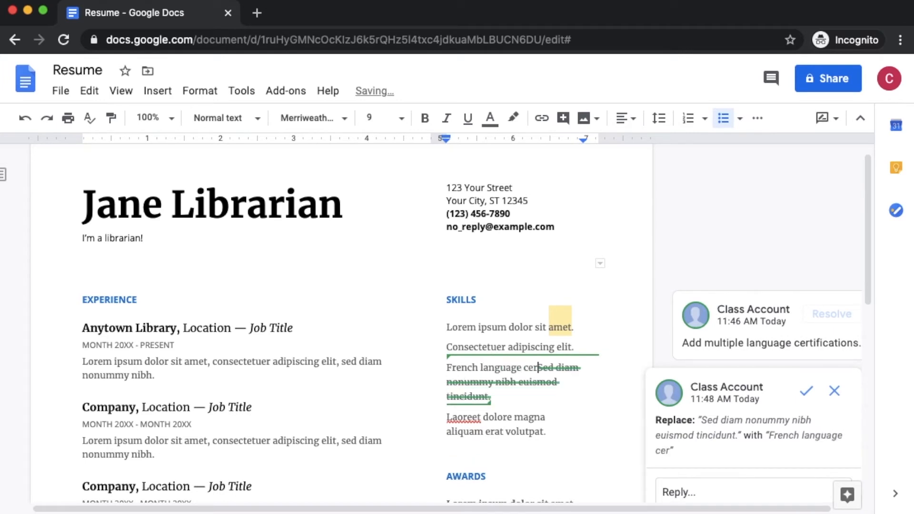
text(n)
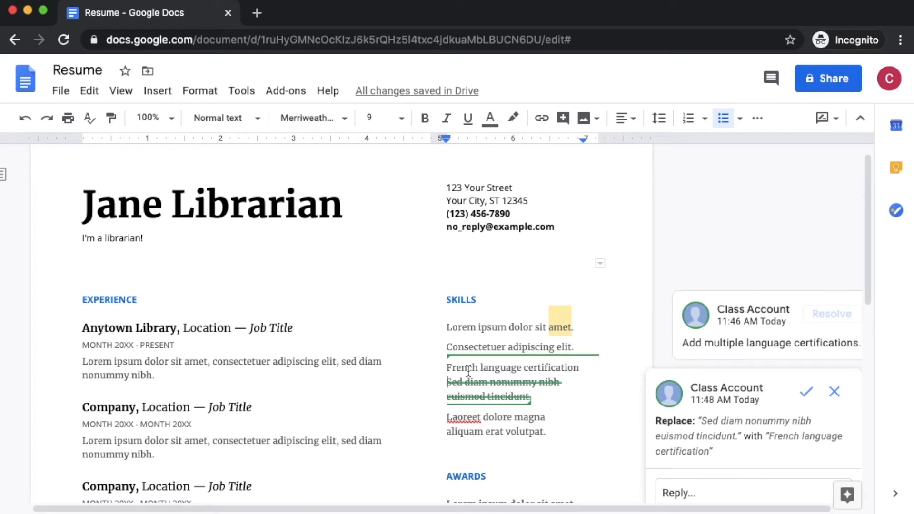
Accept the suggested replacement under SKILLS, then undo the acceptance.
drag(867, 261, 867, 312)
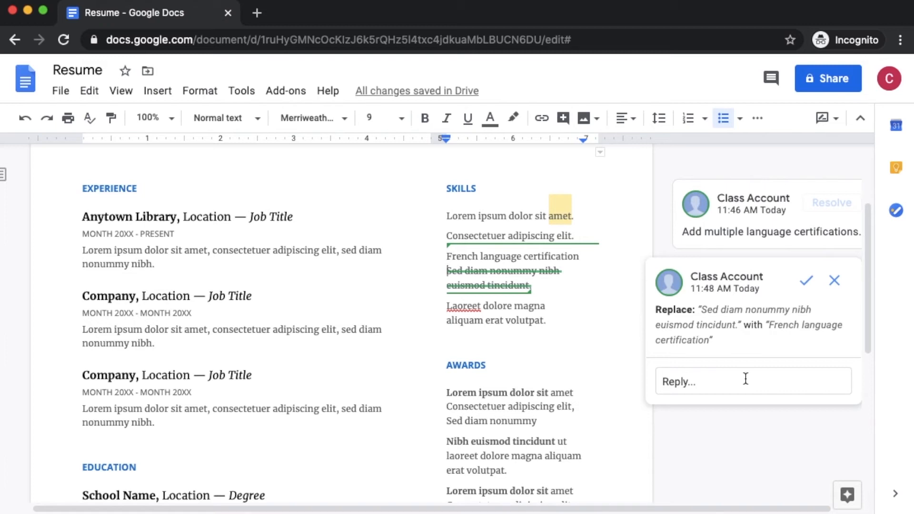
click(806, 283)
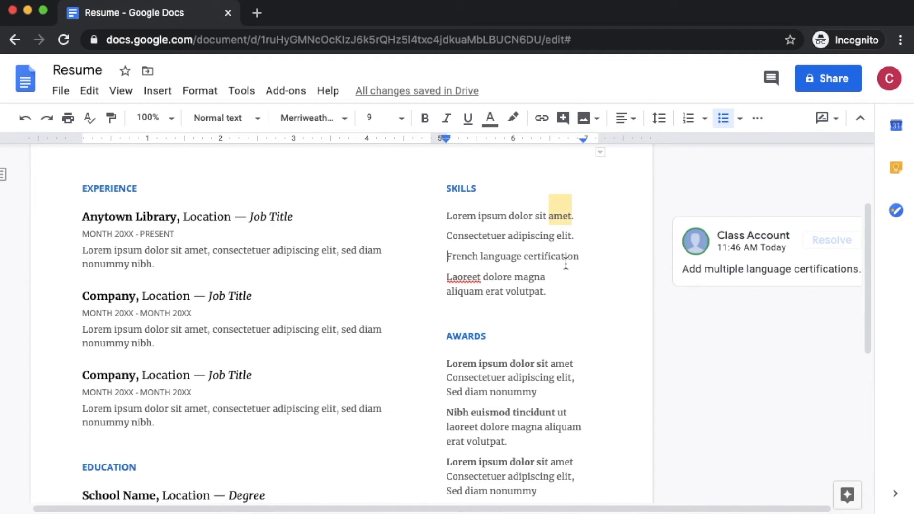
key(super+z)
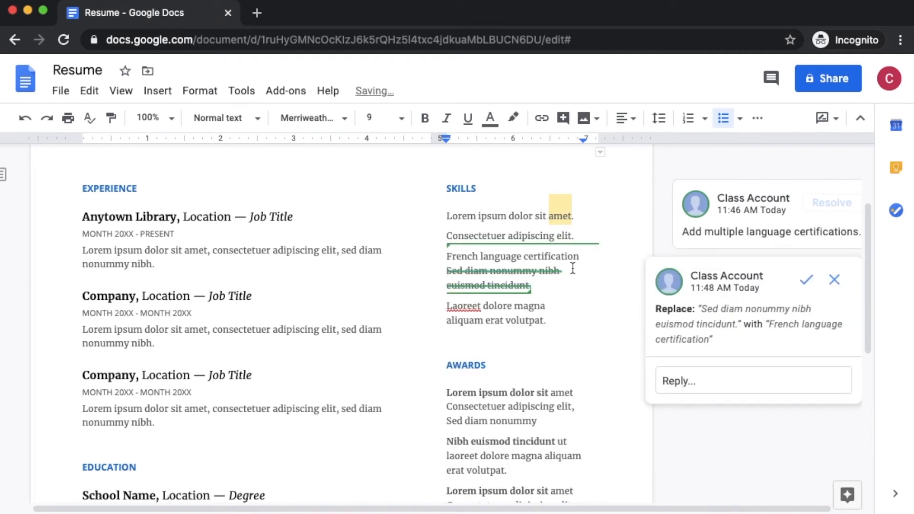
Reject the "French language certification" suggestion and check its entry in the comment history.
click(843, 284)
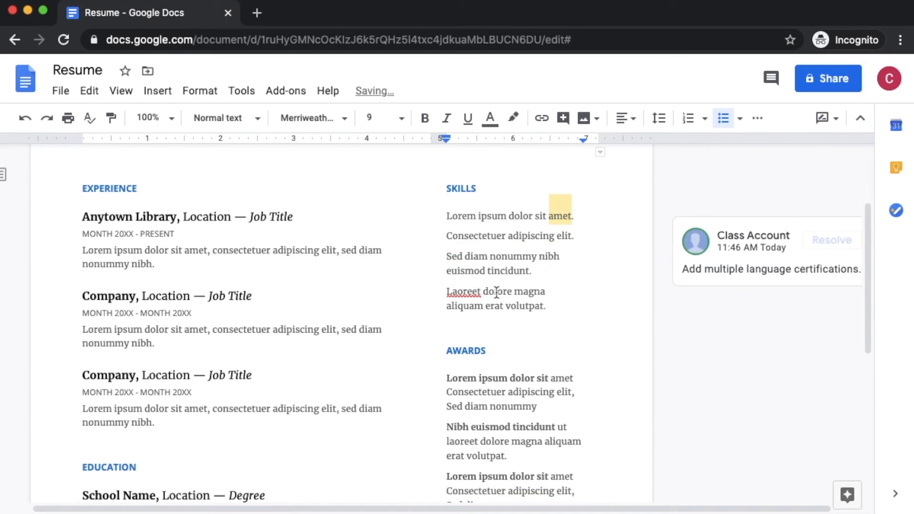
click(773, 82)
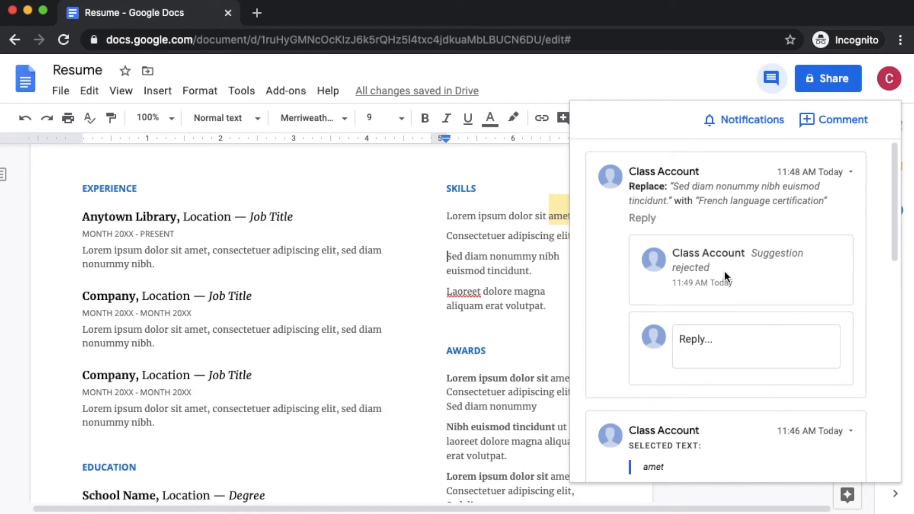
drag(893, 204, 910, 55)
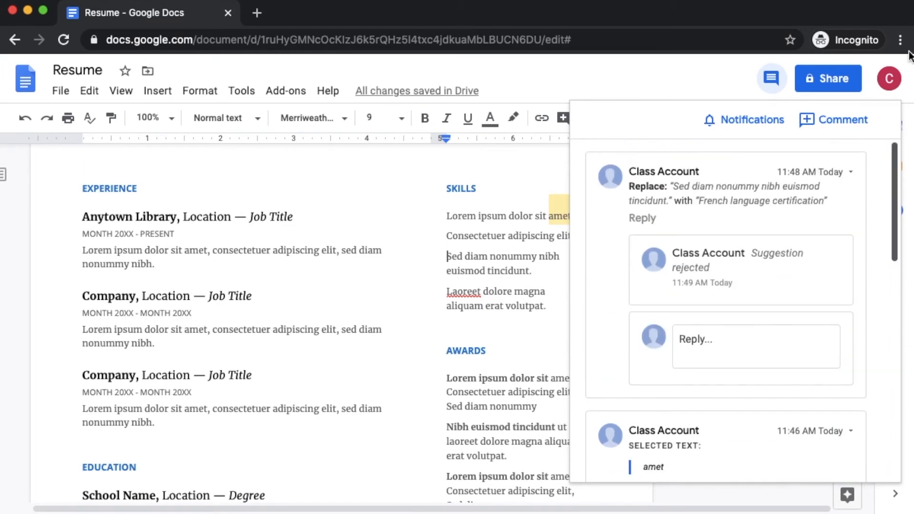
click(771, 79)
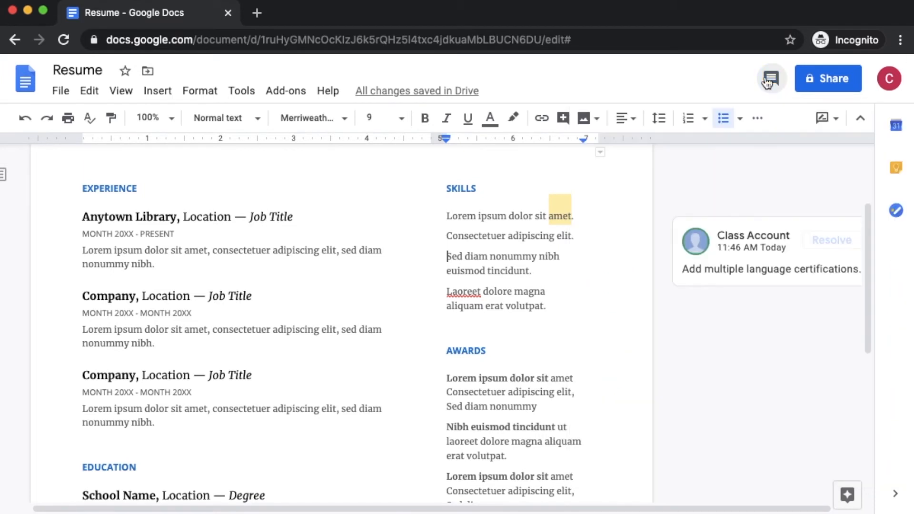
click(707, 386)
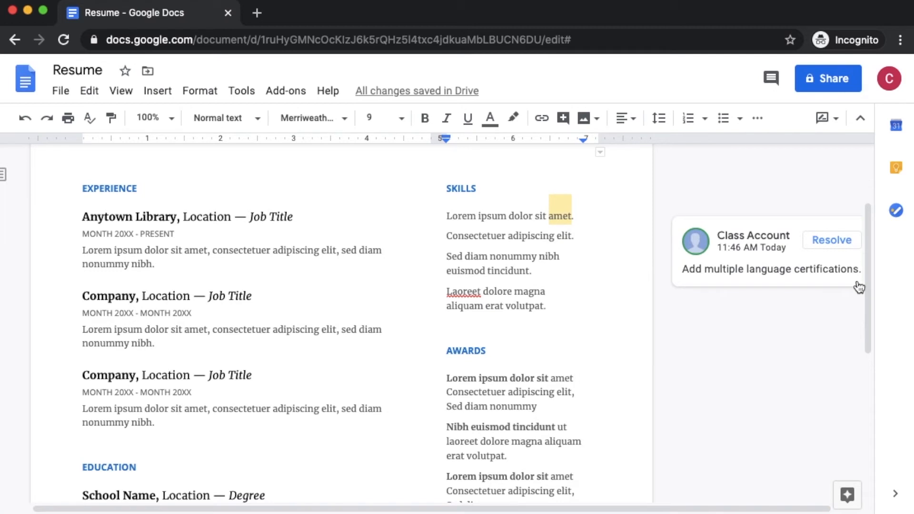
Open the version history and restore the document to the April 21, 4:50 PM version.
drag(868, 277, 867, 292)
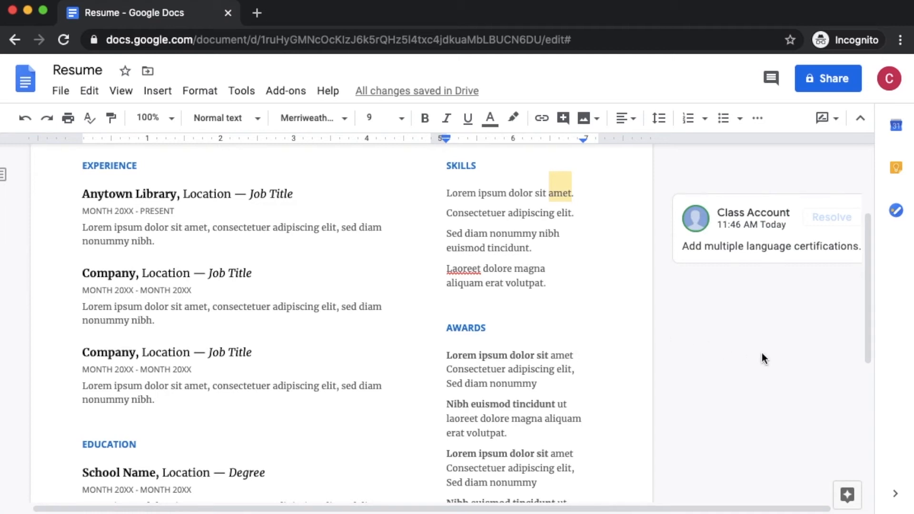
drag(867, 344, 865, 251)
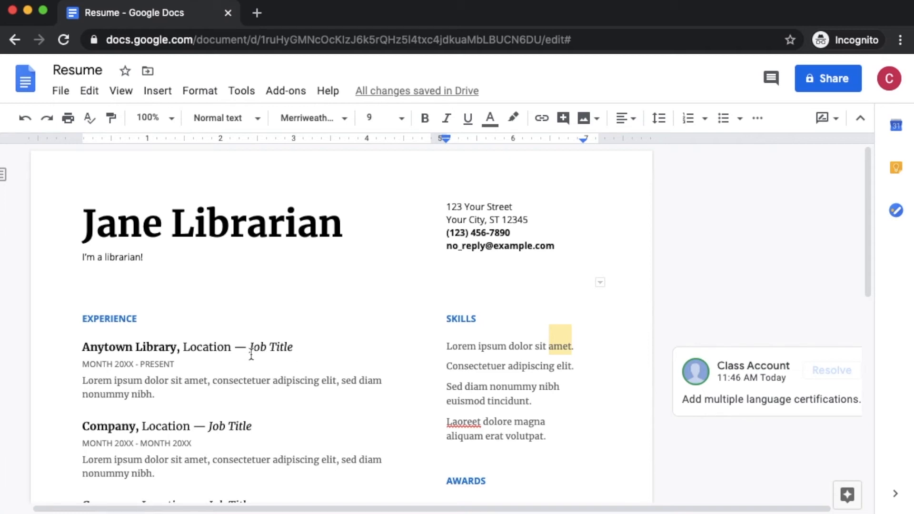
click(70, 98)
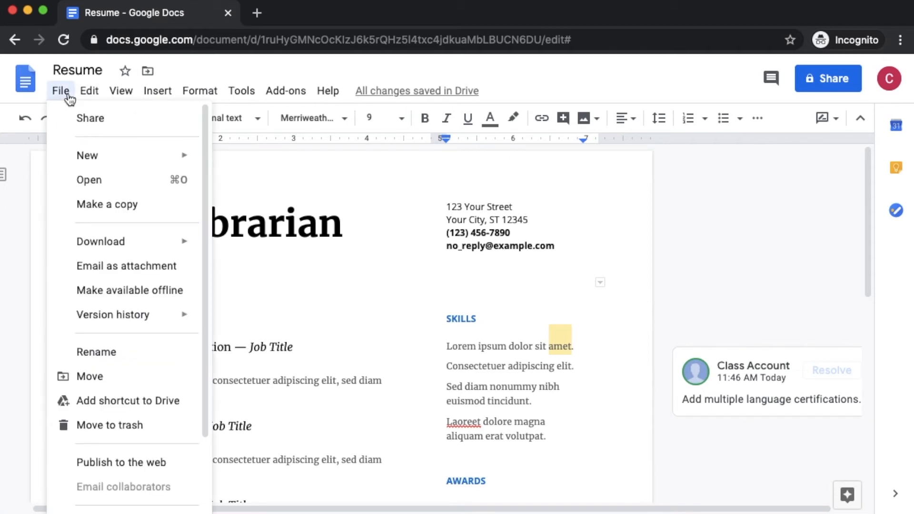
mouse_move(96, 317)
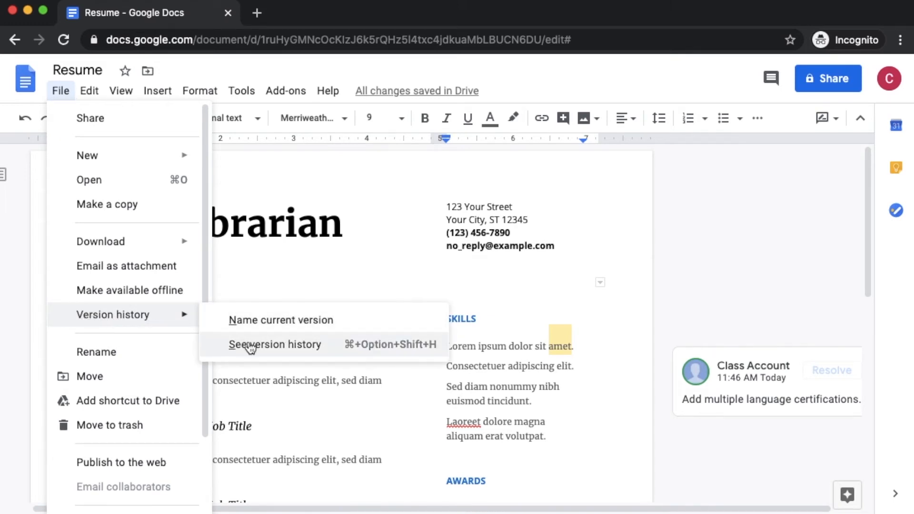
click(281, 348)
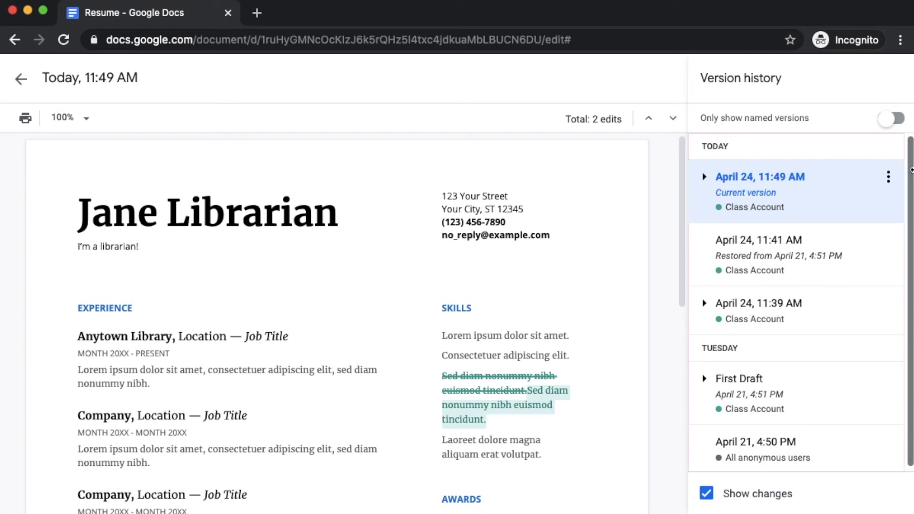
scroll(907, 199, down, 1)
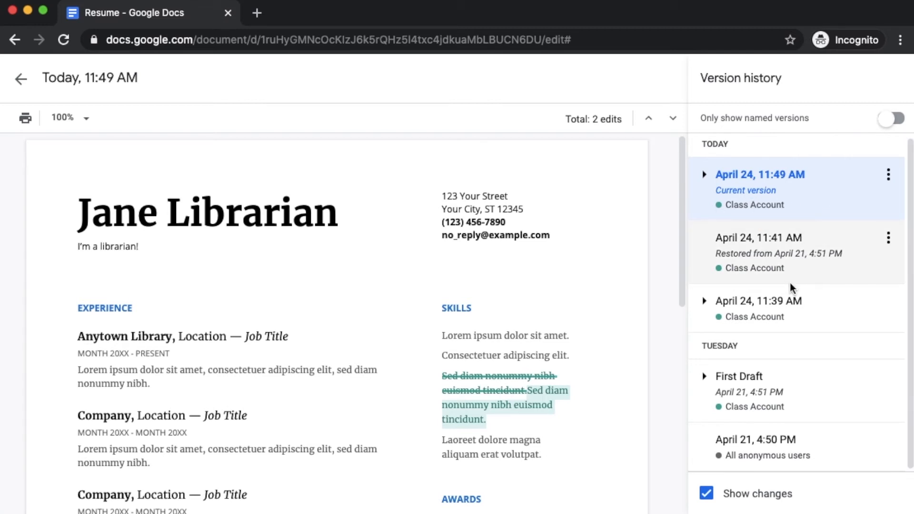
click(784, 442)
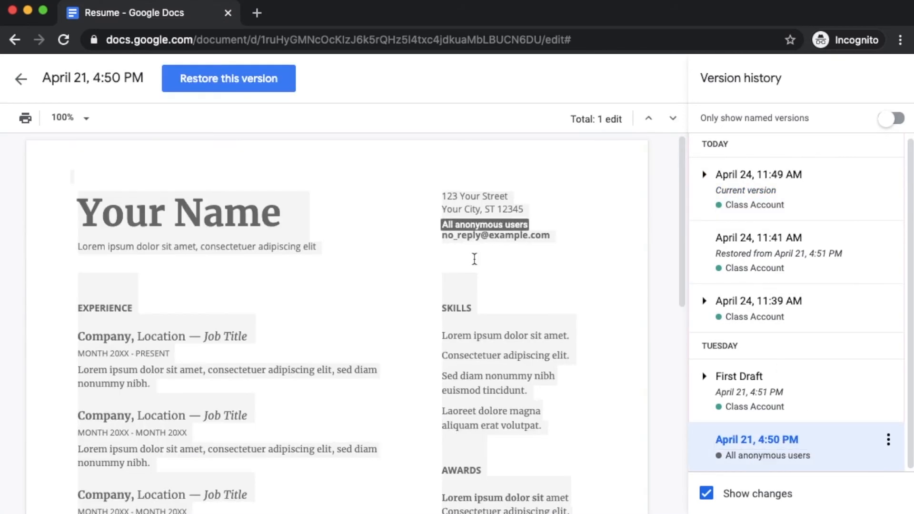
mouse_move(682, 174)
mouse_down()
mouse_move(682, 357)
mouse_move(695, 226)
mouse_move(687, 171)
mouse_up()
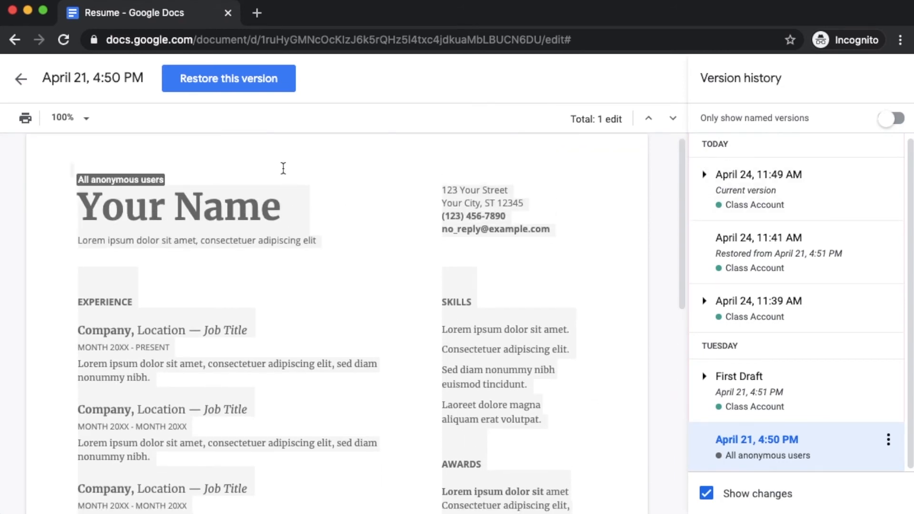
click(219, 86)
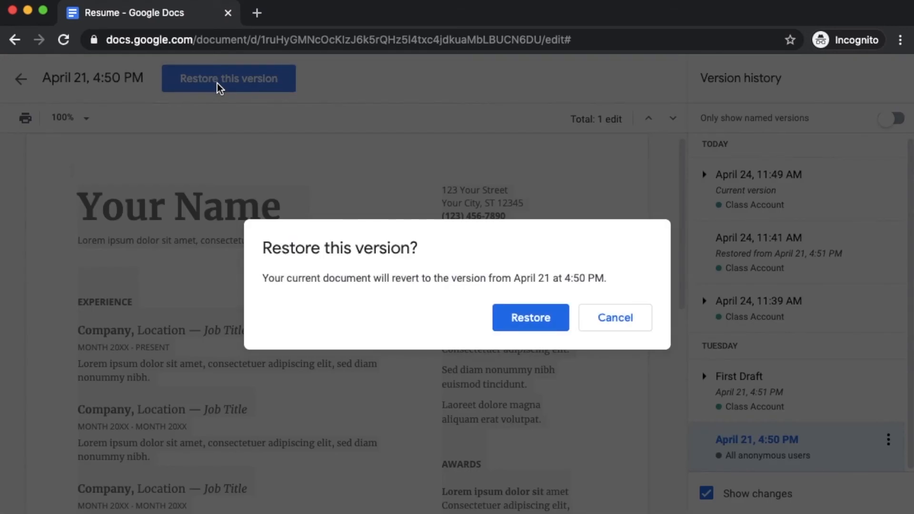
click(525, 319)
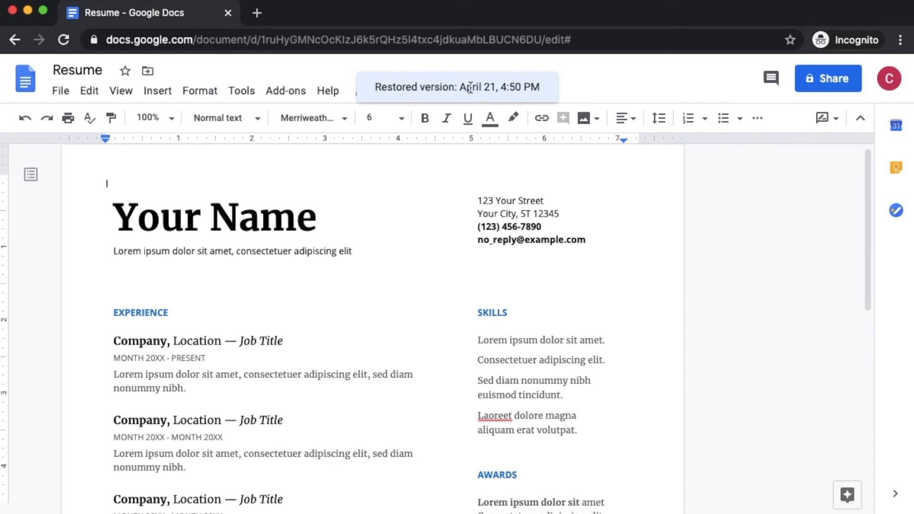
Reopen the version history and name the April 24, 11:39 AM version "Second Draft for Video".
click(62, 91)
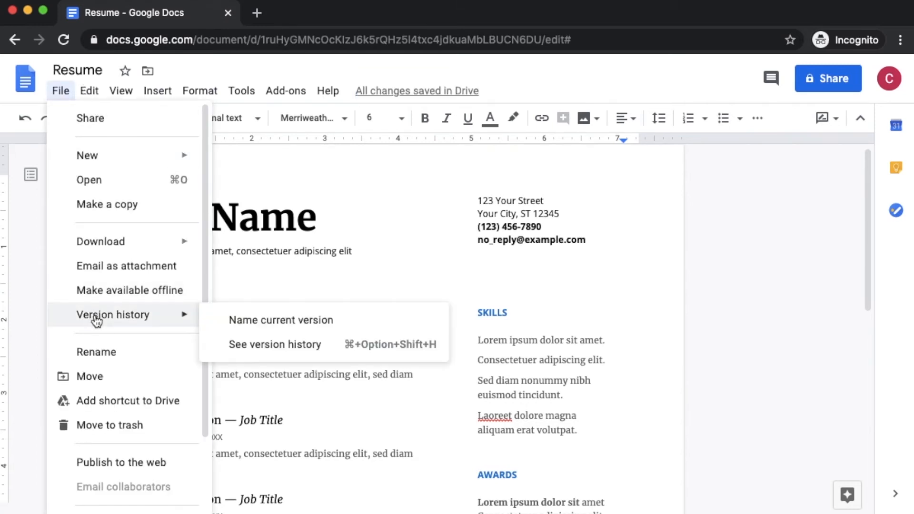
click(293, 350)
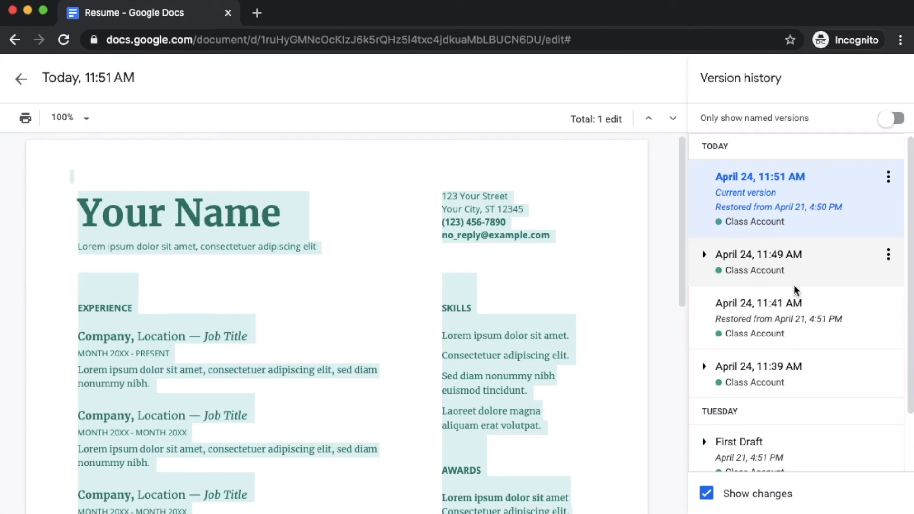
drag(910, 229, 888, 199)
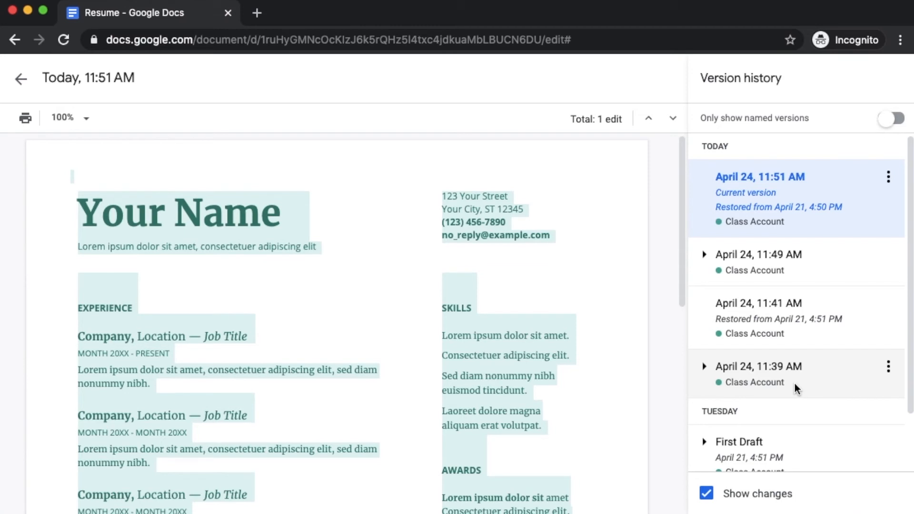
drag(903, 256, 904, 316)
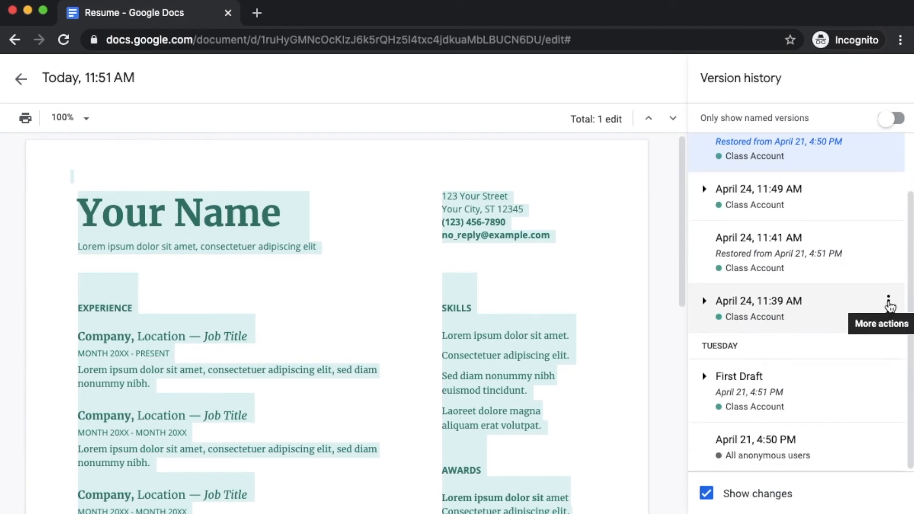
click(889, 304)
click(855, 329)
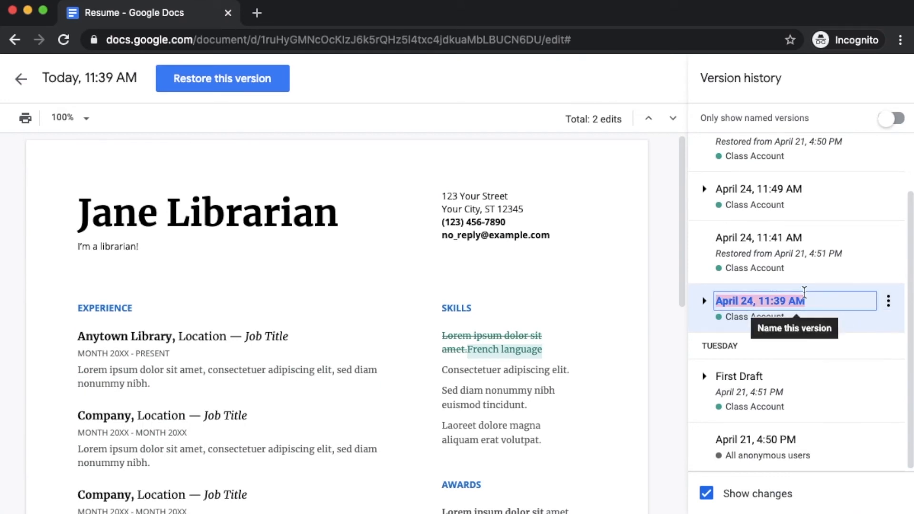
text(Second Draft for Video)
key(Return)
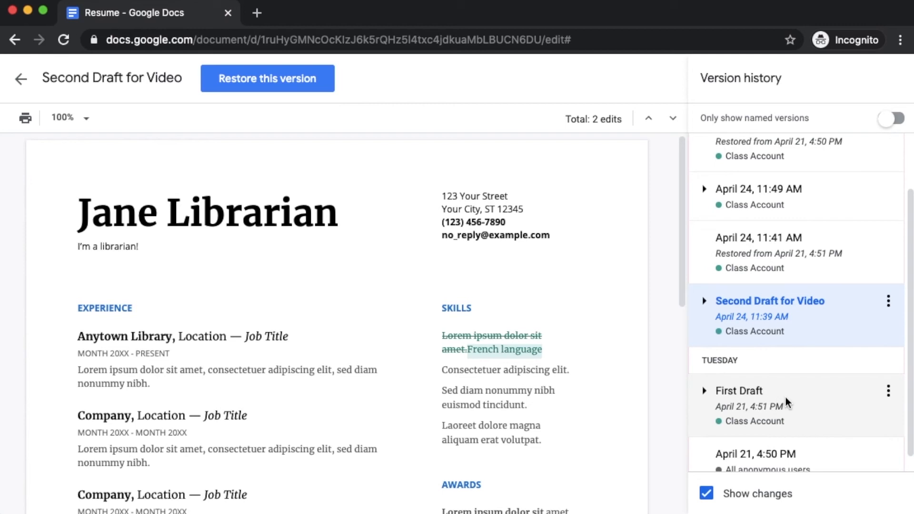
scroll(905, 286, up, 3)
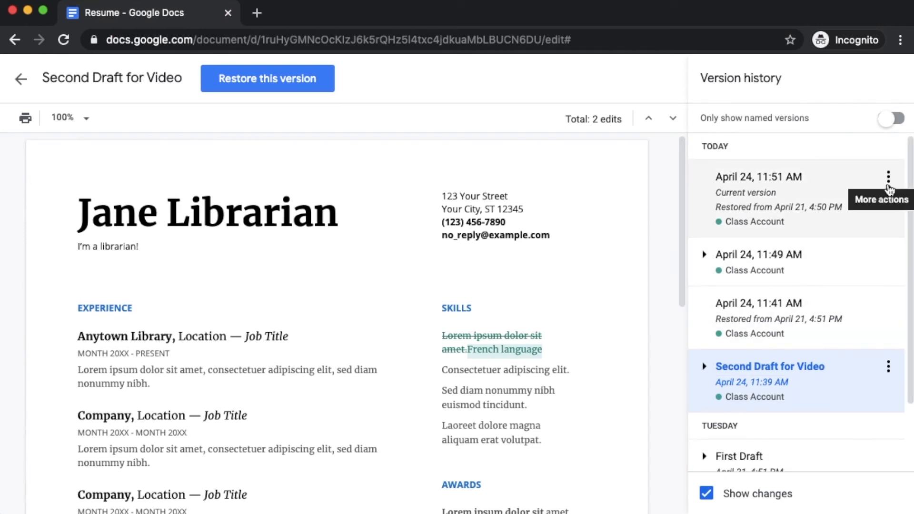
click(889, 183)
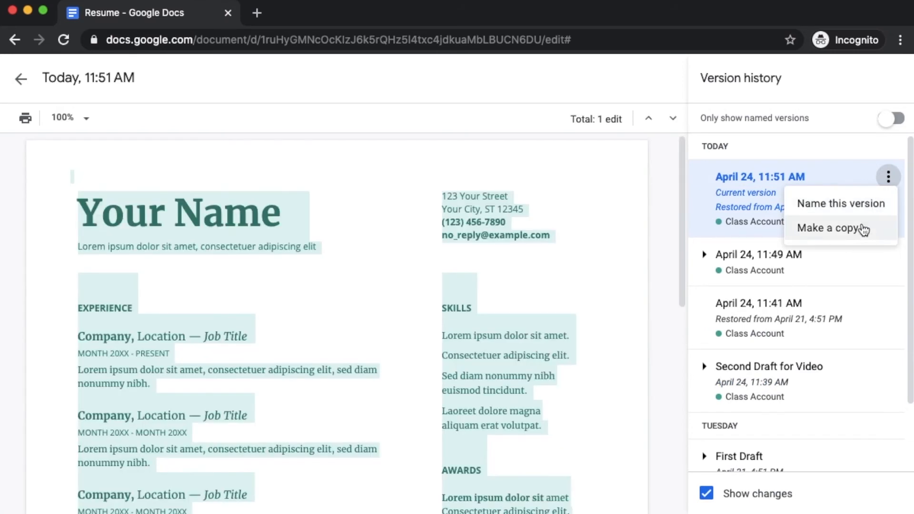
click(862, 228)
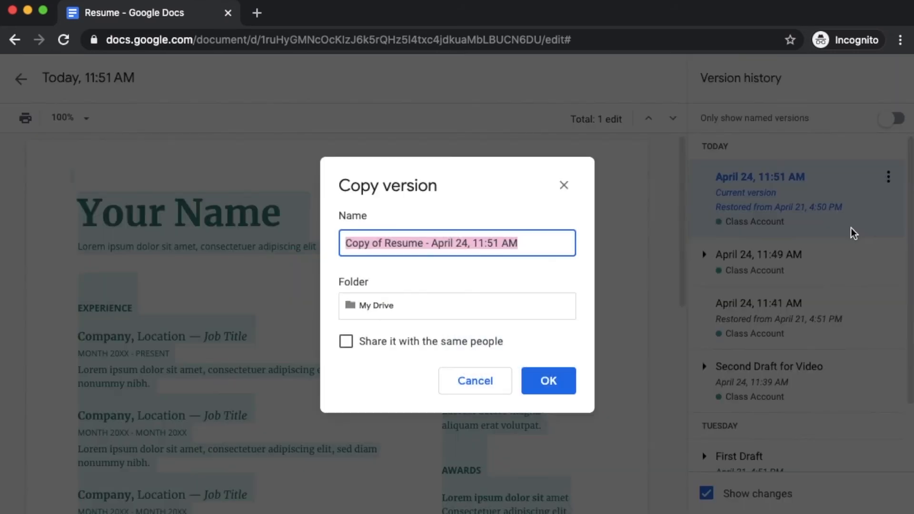
click(493, 381)
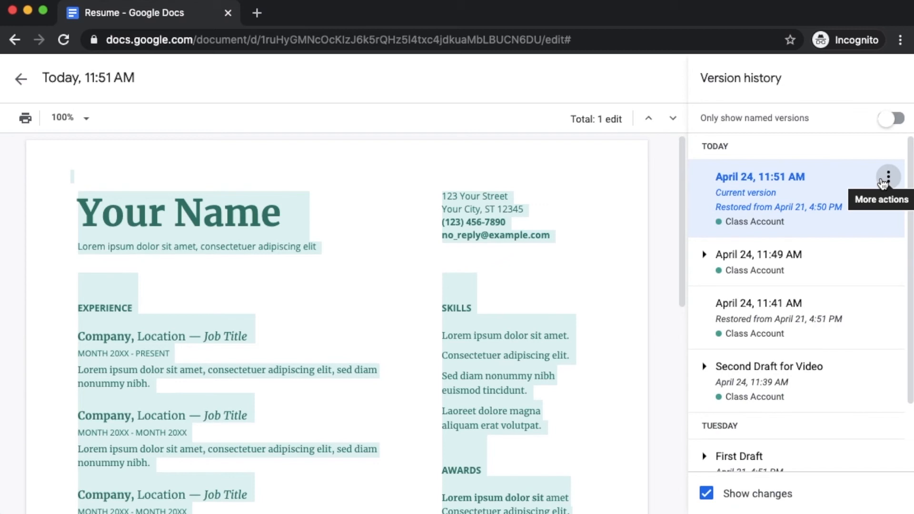
Try to copy the April 24, 11:51 AM version, naming it "Resume for" plus the applicant's full name and checking the folder choices.
click(884, 183)
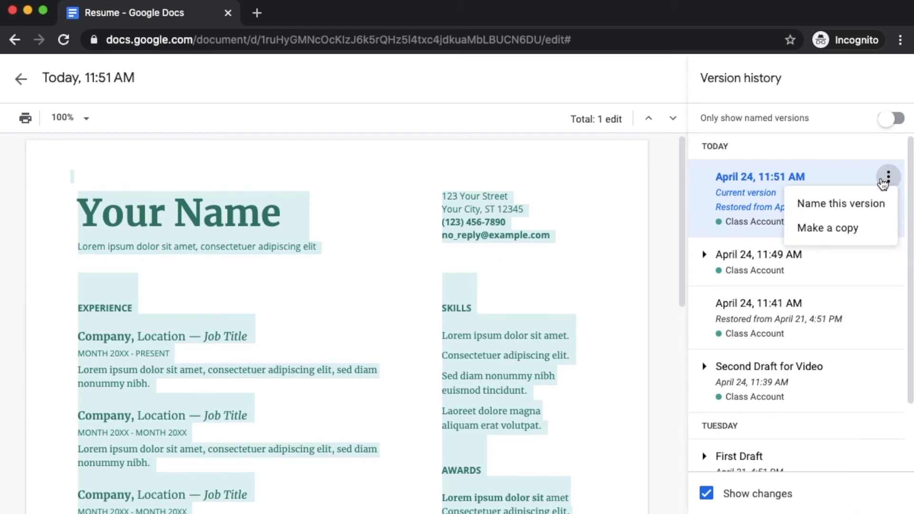
click(860, 228)
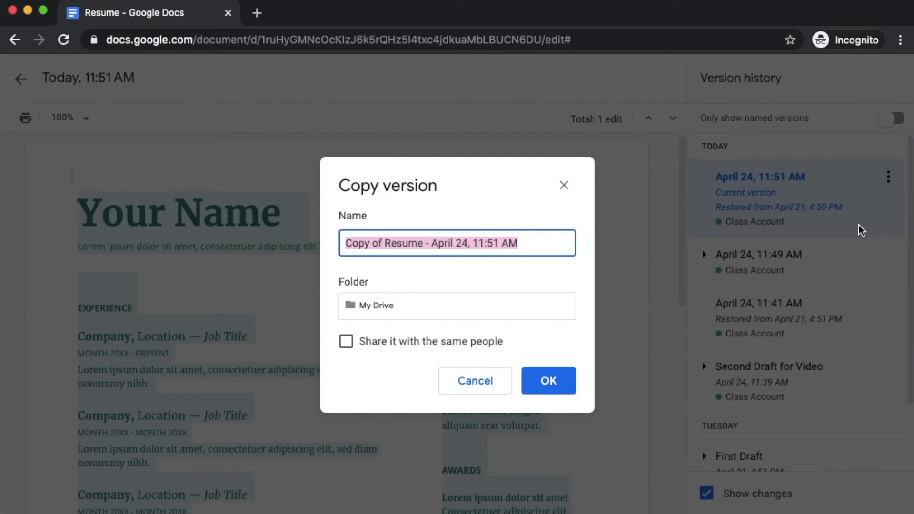
text(Resume for )
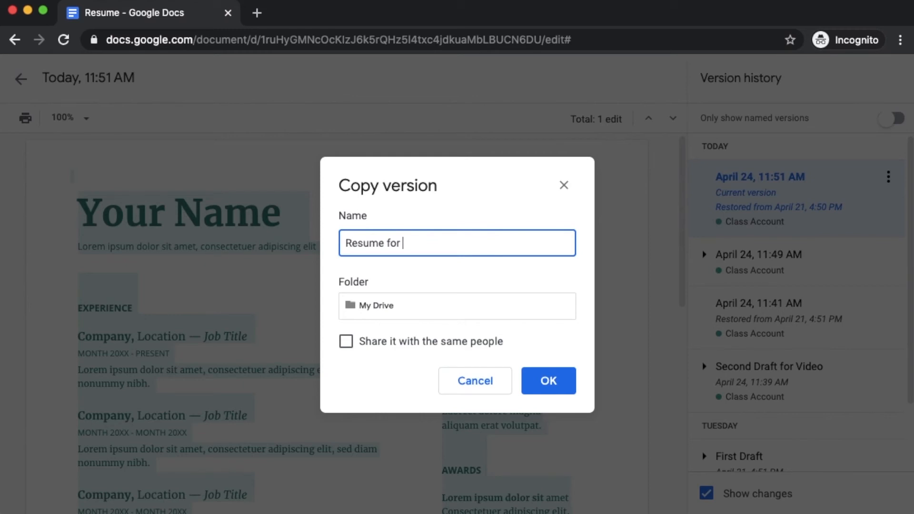
text(Jane Librarian)
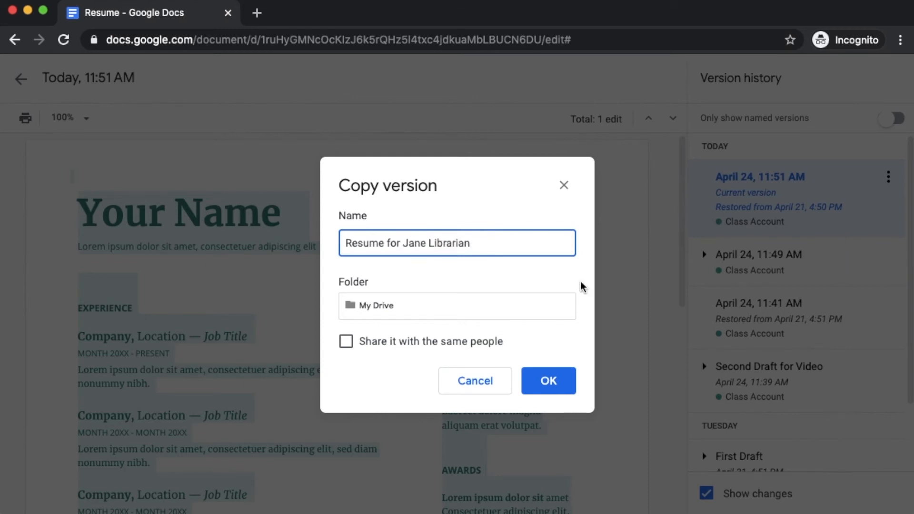
click(396, 316)
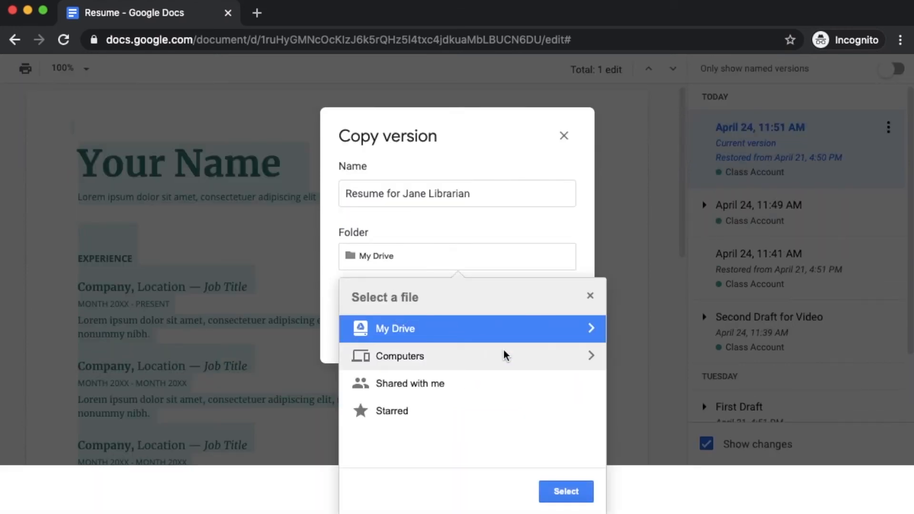
click(590, 298)
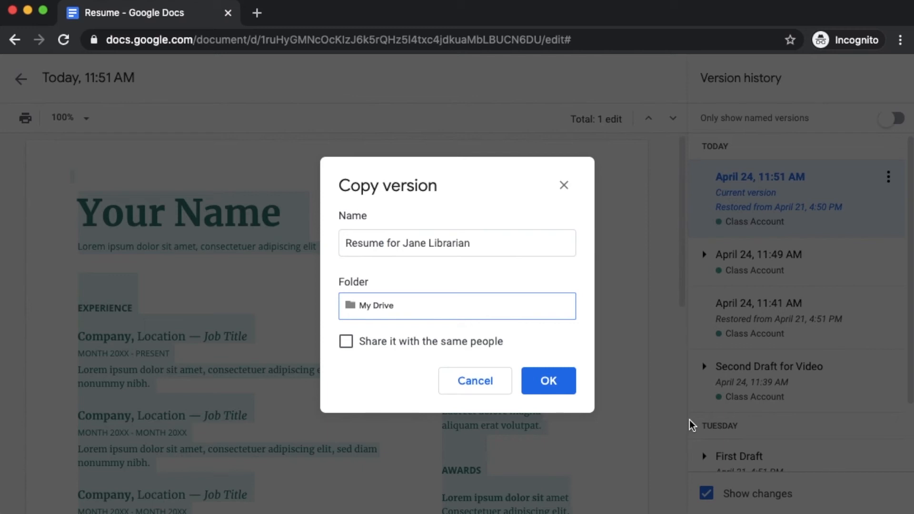
click(495, 380)
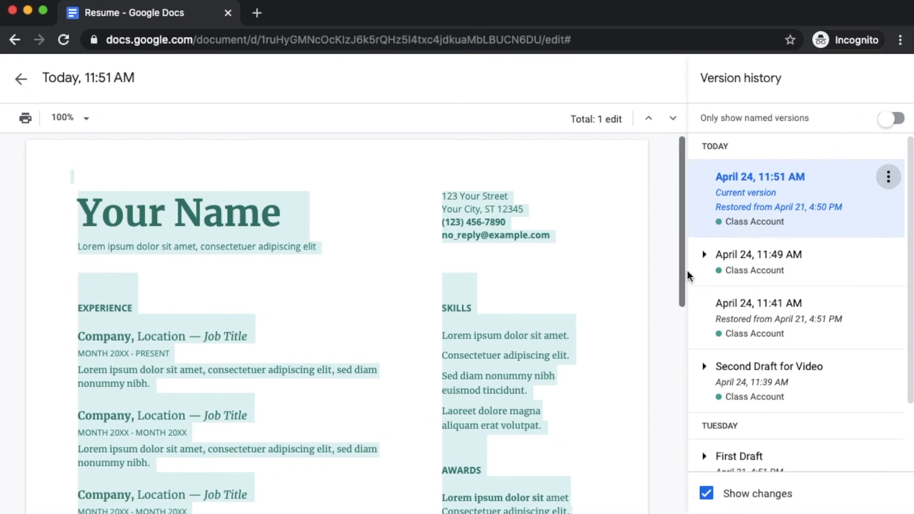
Leave the version history and copy the whole document to My Drive, named with the applicant's full name followed by "- Management Resume".
scroll(905, 211, down, 2)
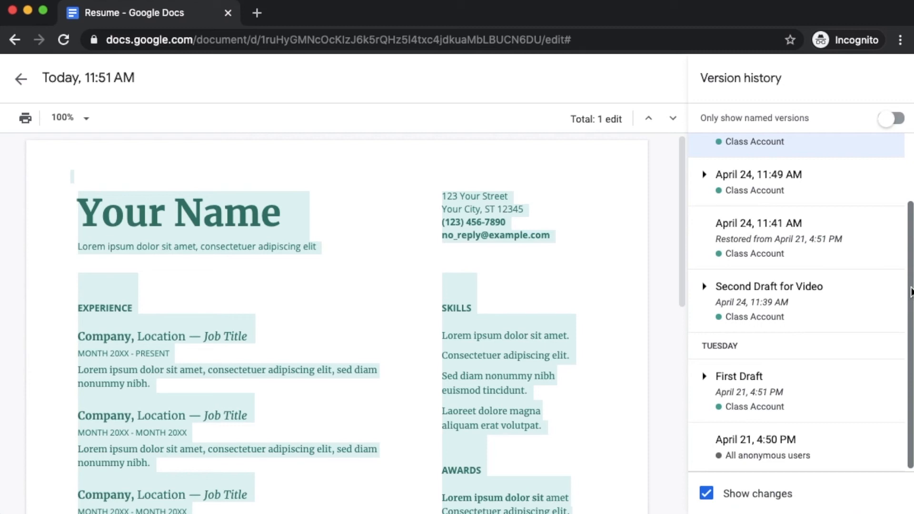
drag(910, 292, 910, 318)
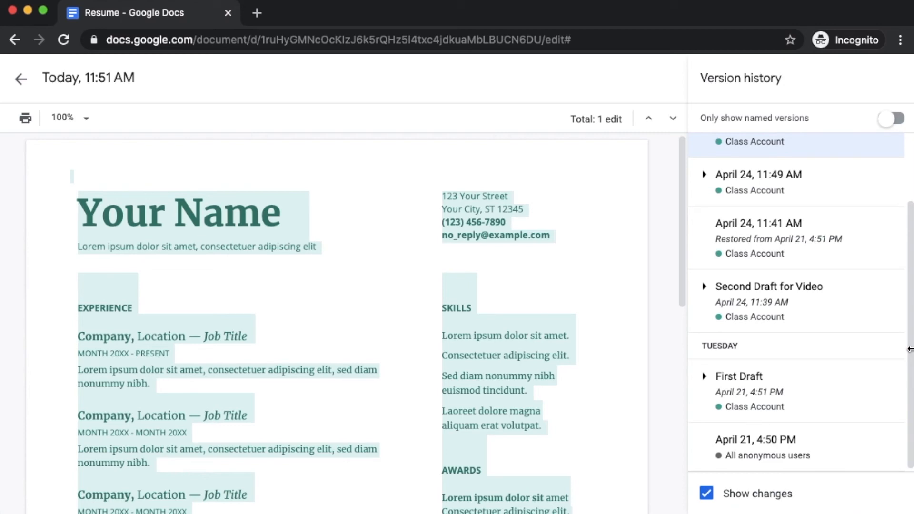
click(20, 79)
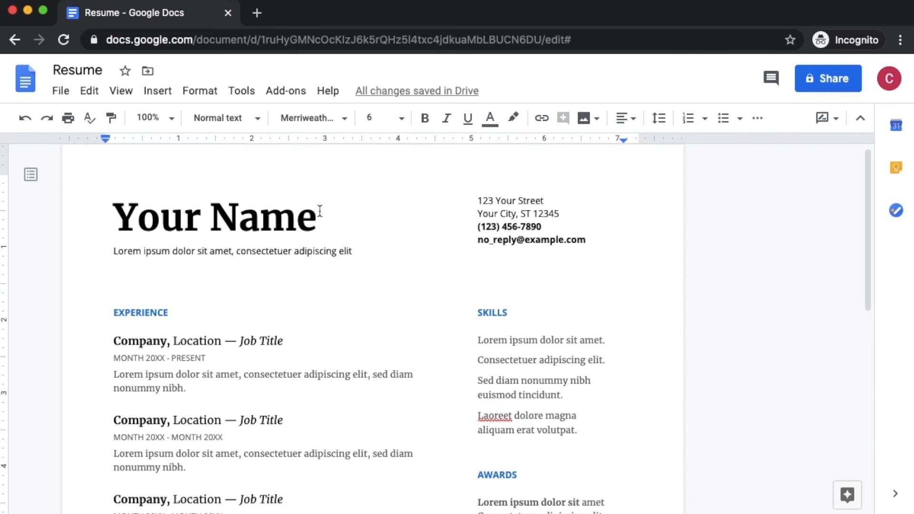
click(61, 90)
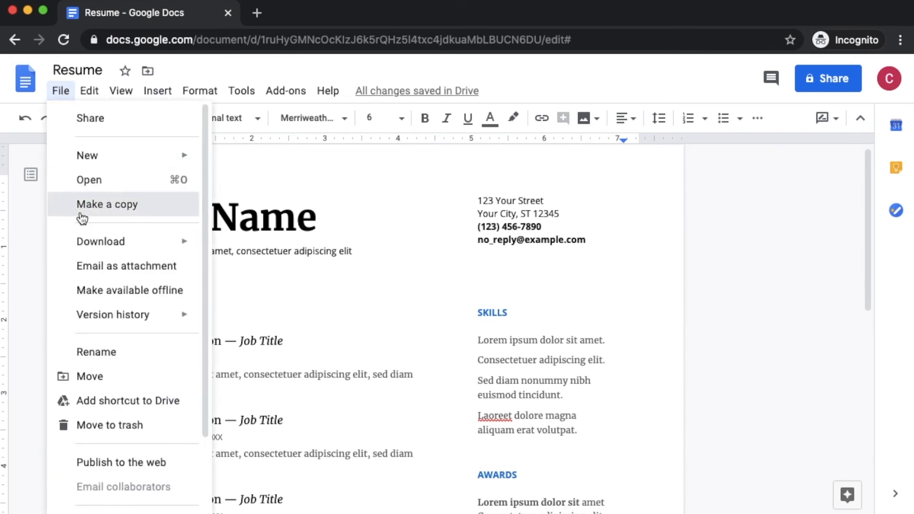
click(82, 214)
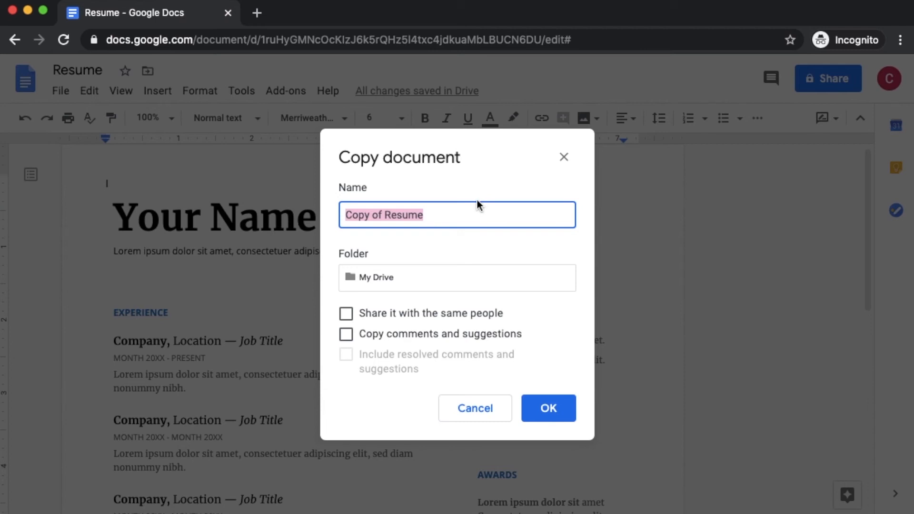
text(Jane )
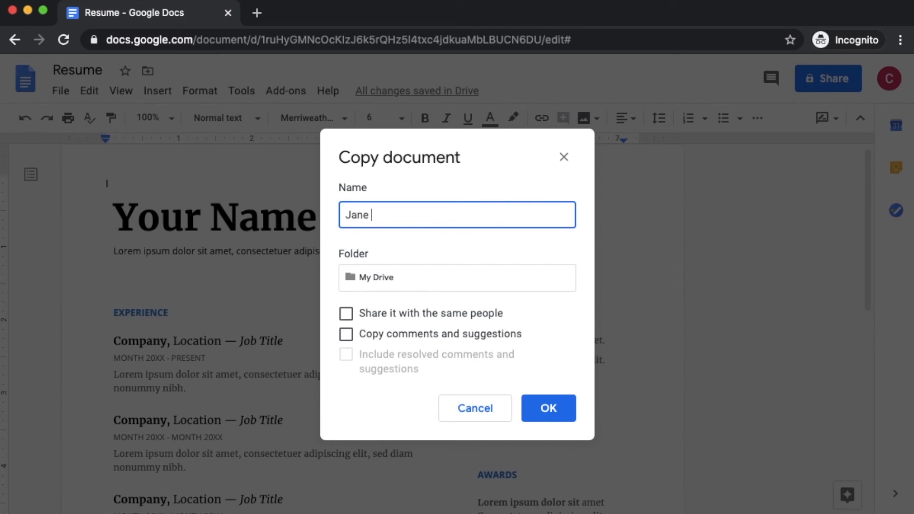
text(Librarian - Management Resume)
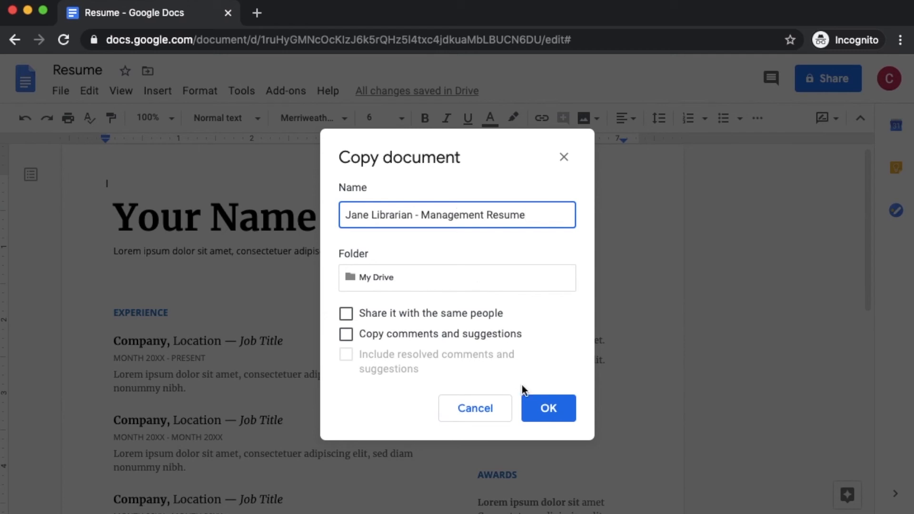
click(543, 409)
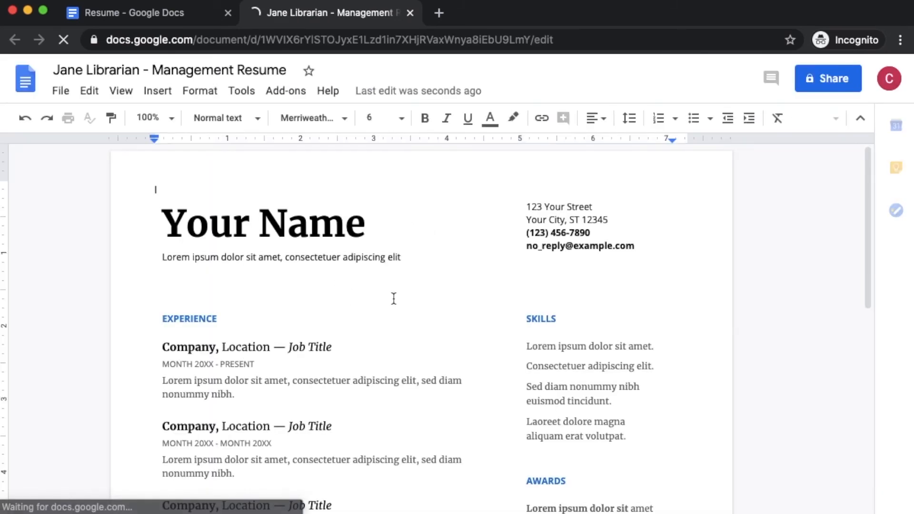
Compare the original Resume document with its new Management Resume copy, ending on the copy.
click(171, 14)
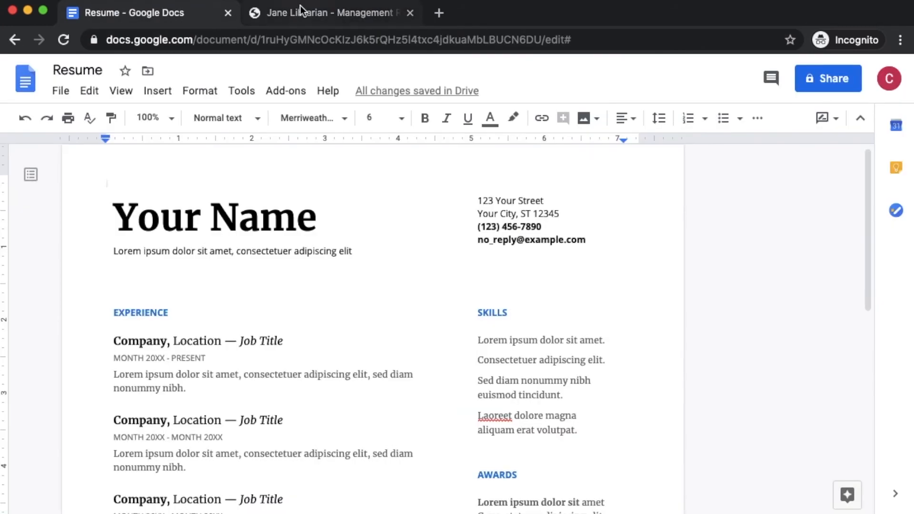
click(257, 14)
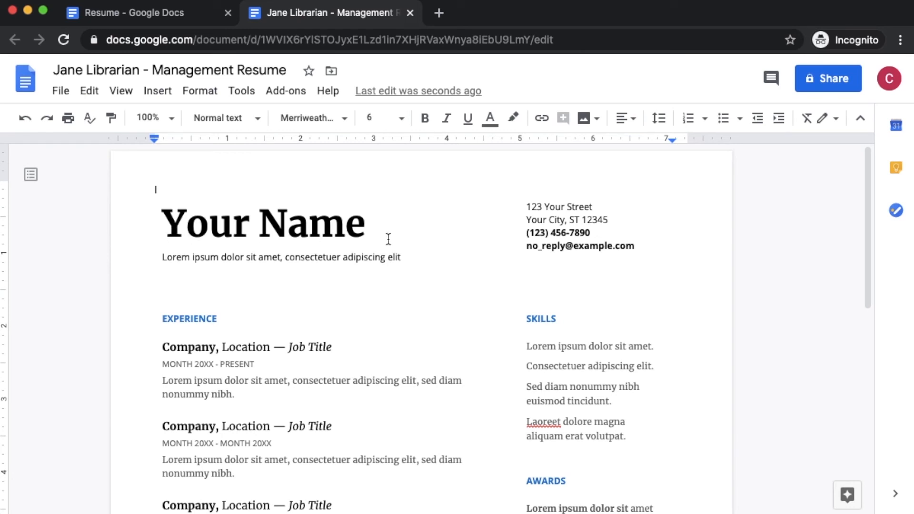
click(188, 19)
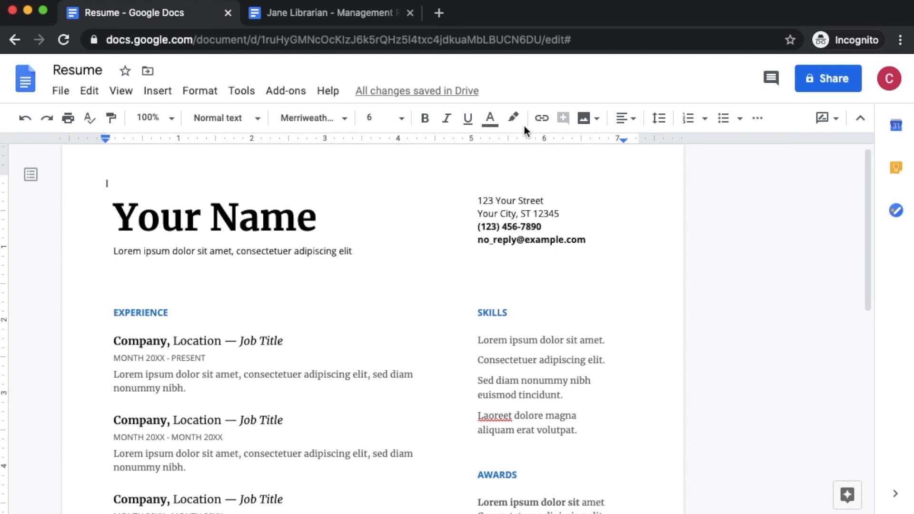
click(341, 13)
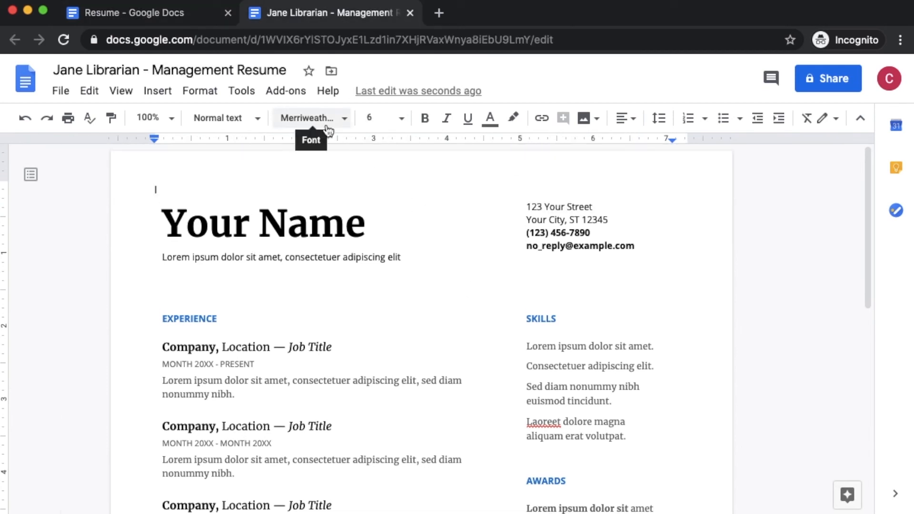
Check the version history of the Management Resume copy and return to editing it.
click(59, 93)
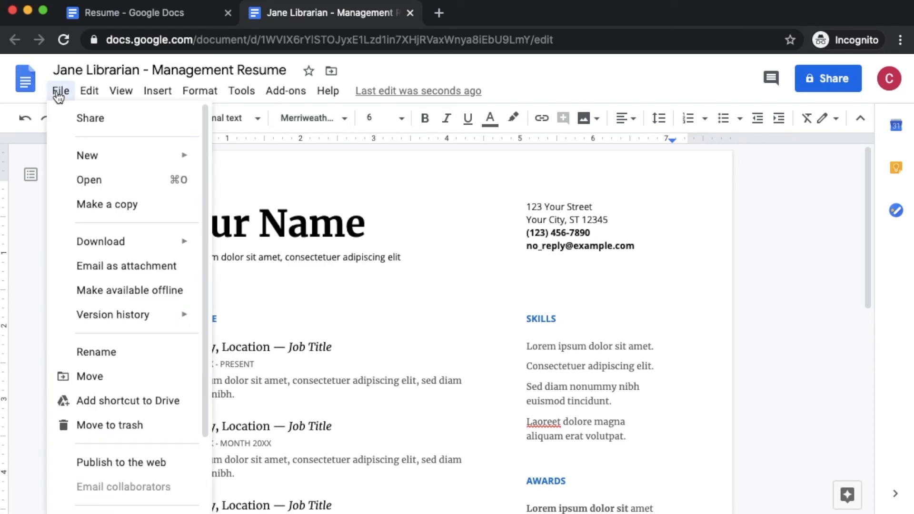
mouse_move(92, 321)
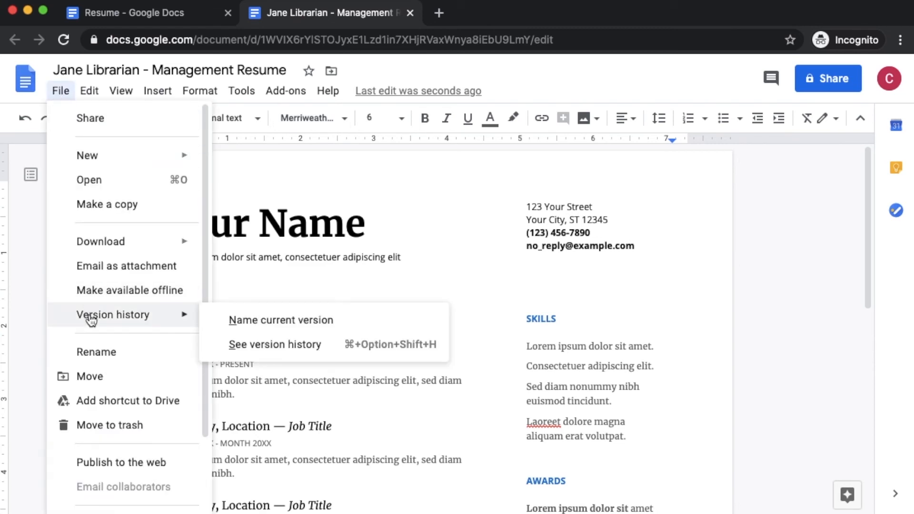
click(272, 345)
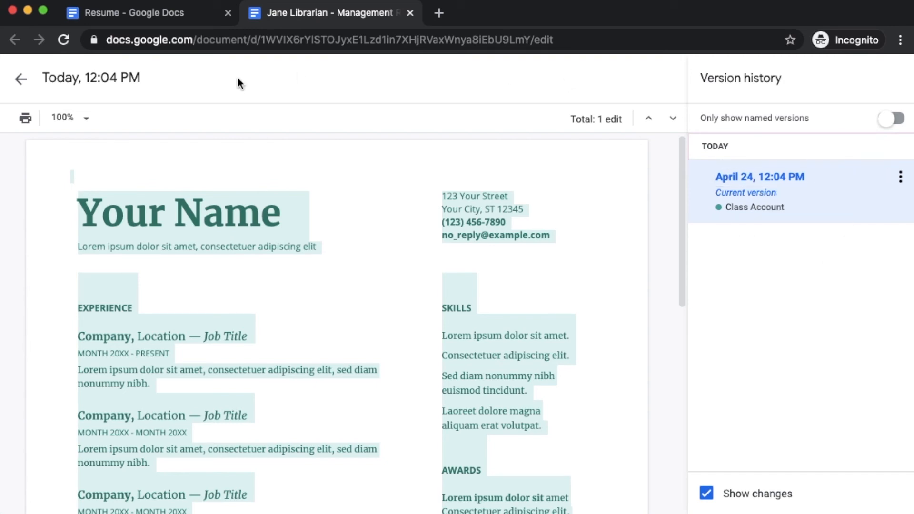
click(24, 82)
Replace the title placeholder with the applicant's full name and the first company under EXPERIENCE with "Any Town Library".
drag(162, 221, 373, 227)
text(Jane Librarian)
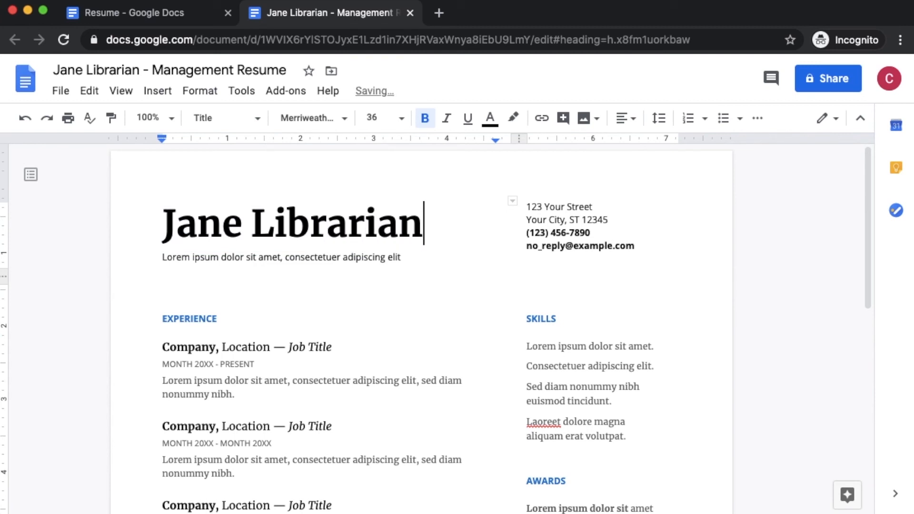
double_click(203, 343)
text(Any Town Library)
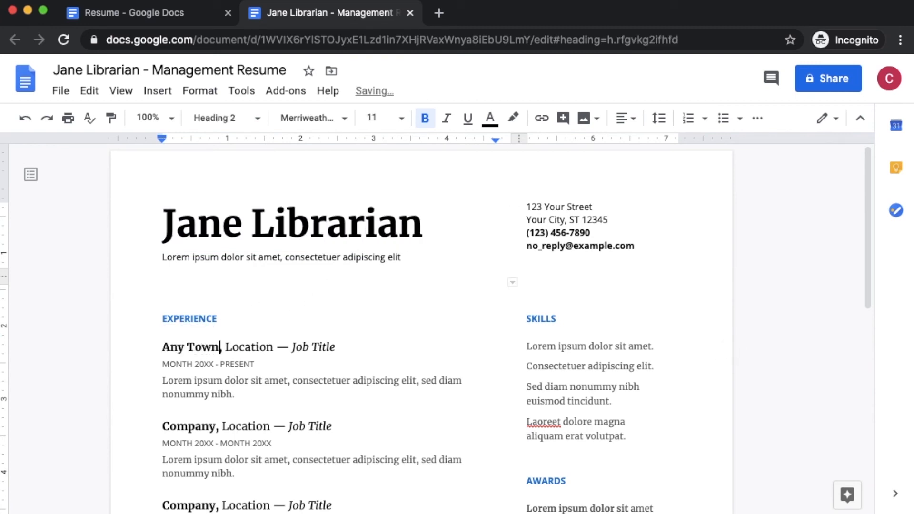
Replace the second company under EXPERIENCE with "Every Town Library".
double_click(188, 425)
text(Every Town)
text( Library)
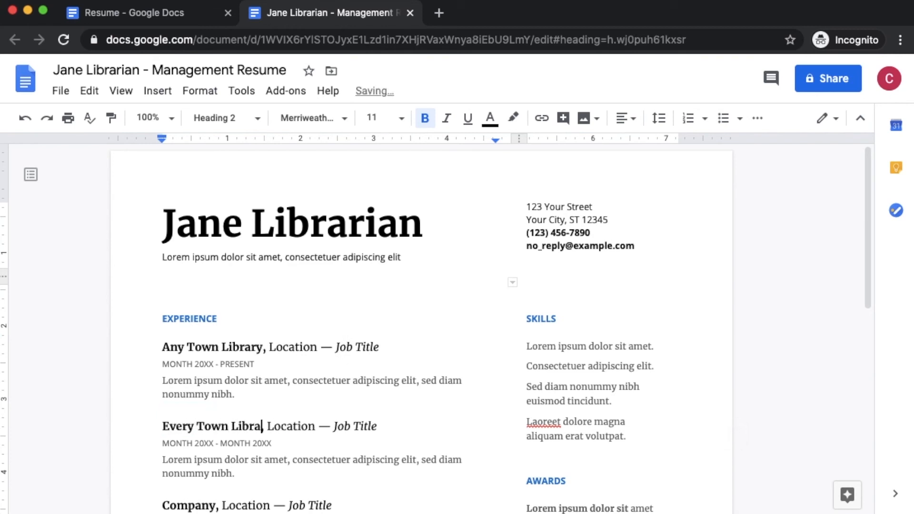
Compare the edited library entries in the Management Resume copy with the company entries in the original Resume.
click(412, 370)
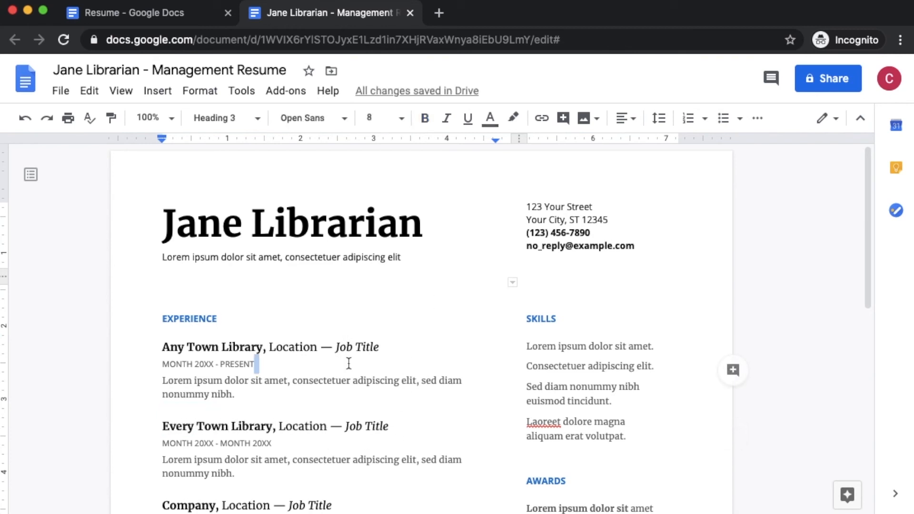
drag(163, 347, 256, 355)
click(222, 426)
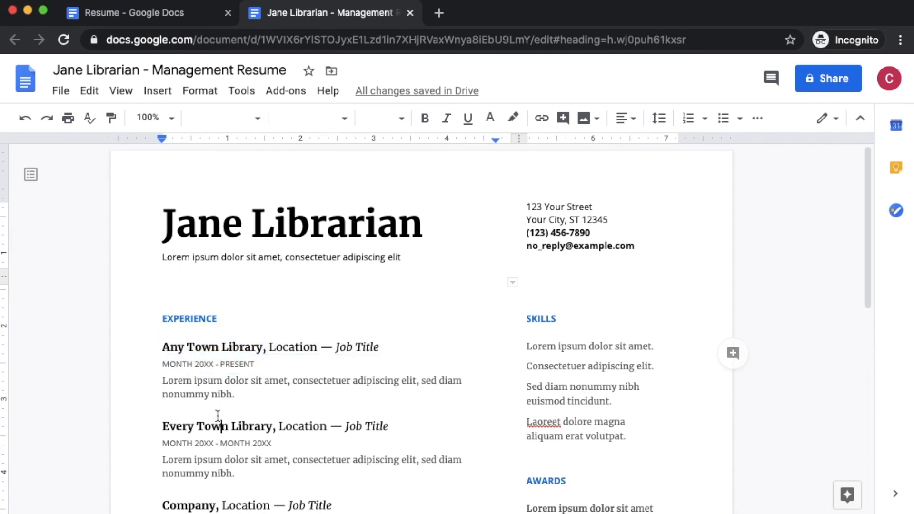
click(176, 18)
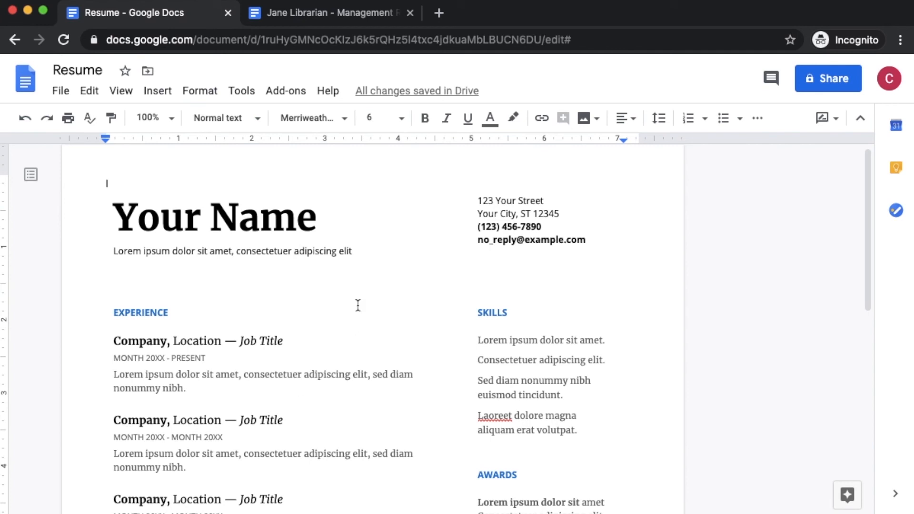
click(355, 13)
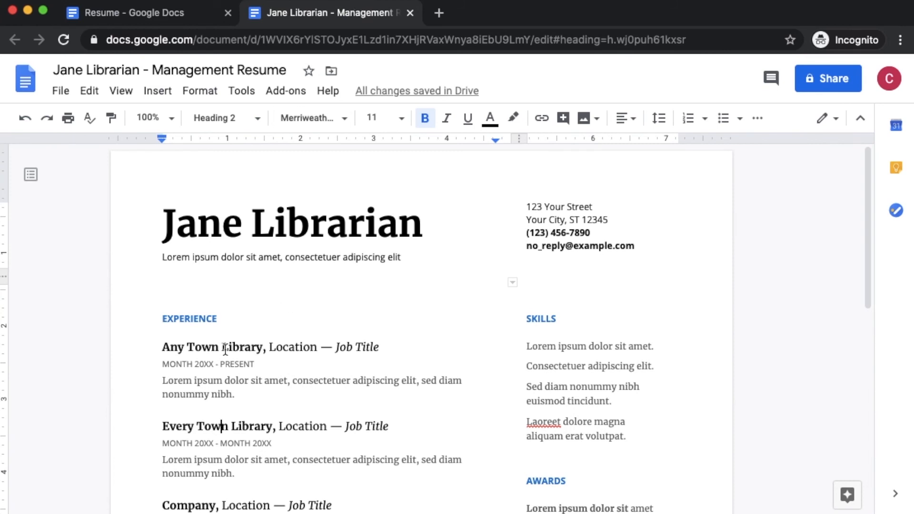
click(179, 22)
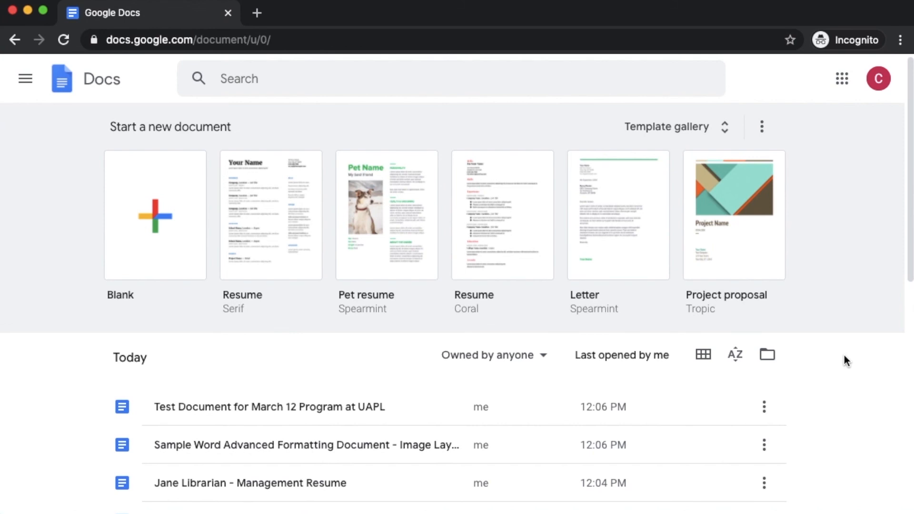
Open "Sample Doc for Image Layout" from the list of today's documents.
drag(907, 260, 911, 316)
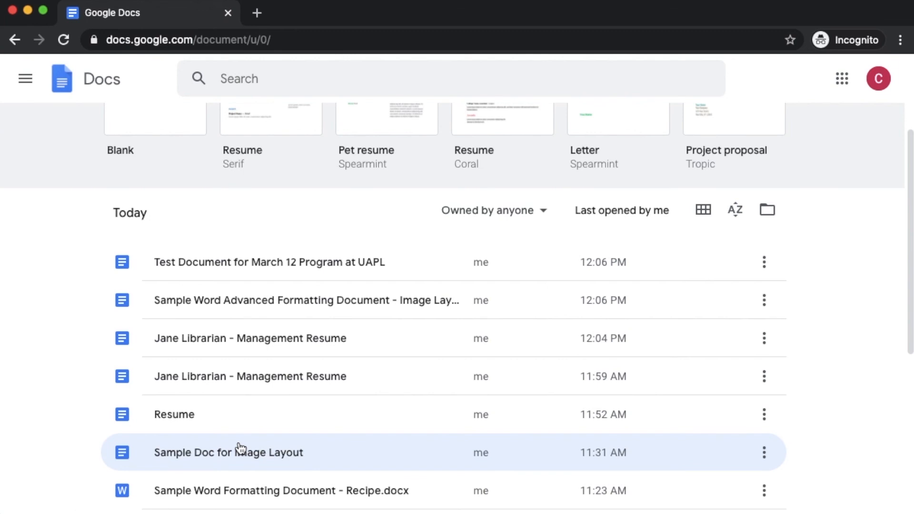
click(240, 449)
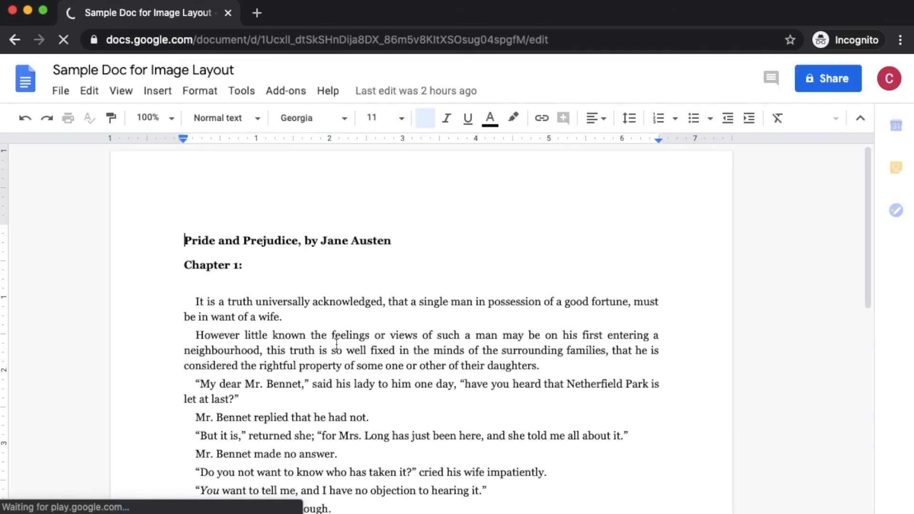
Insert the image "Two Cats.jpg" from the computer's Desktop above the "Pride and Prejudice, by Jane Austen" title.
click(165, 93)
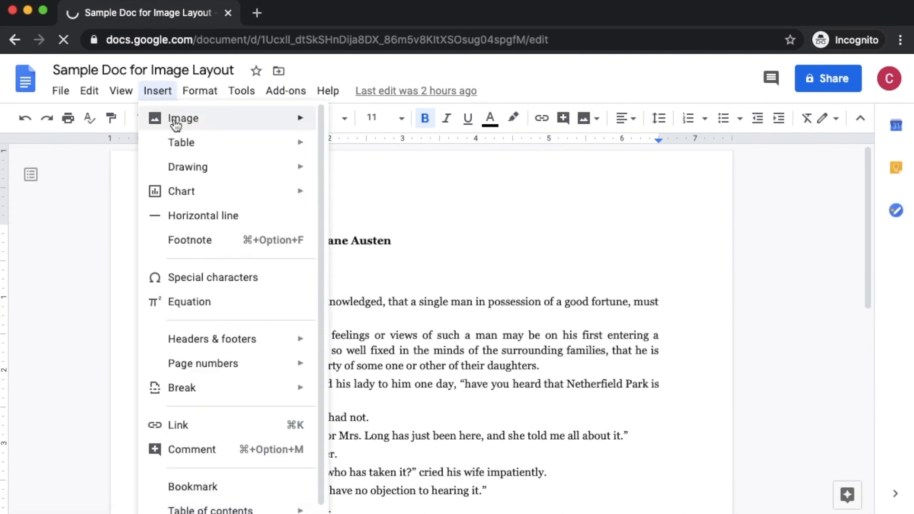
mouse_move(176, 124)
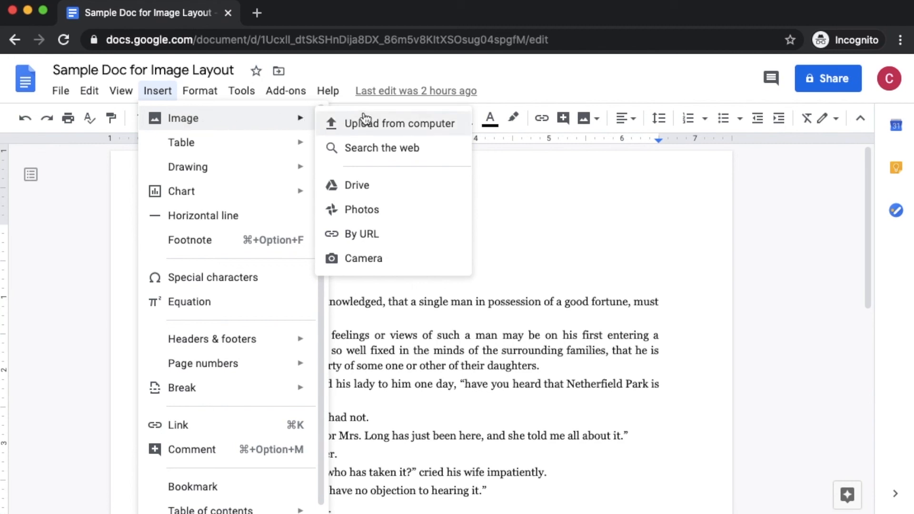
key(Escape)
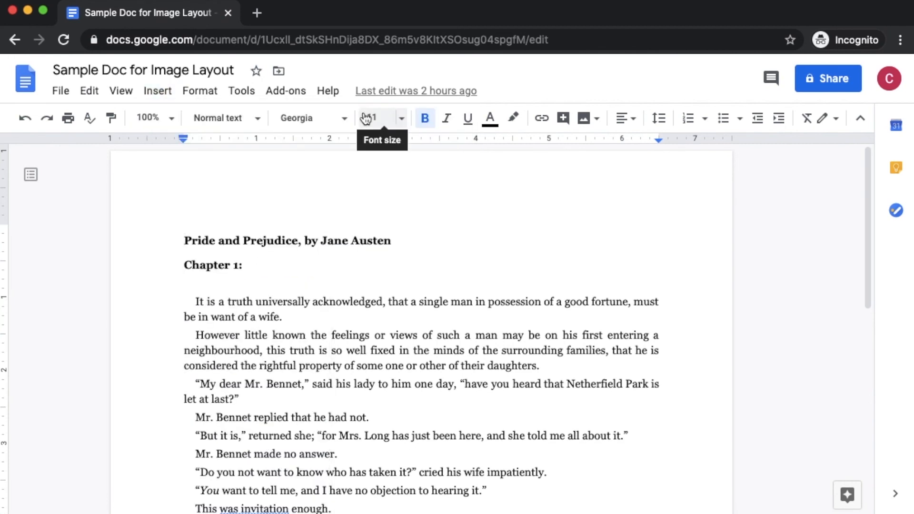
click(251, 113)
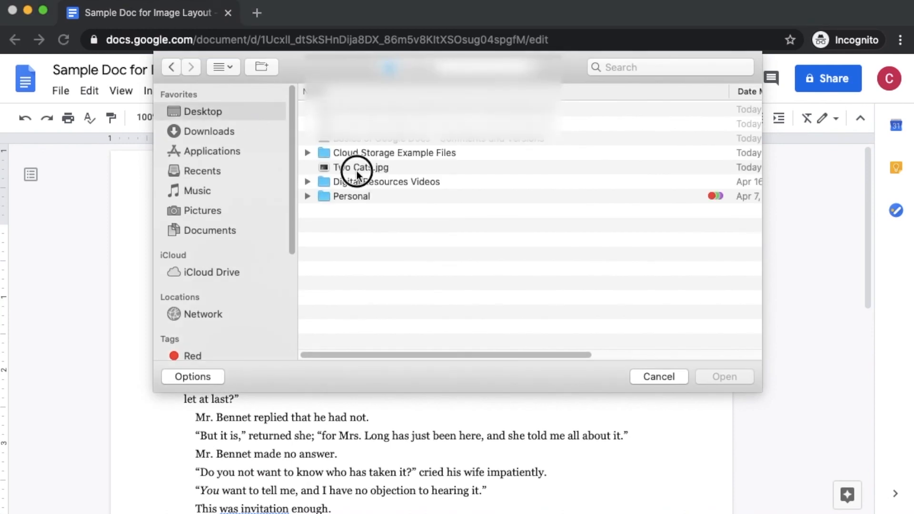
click(436, 167)
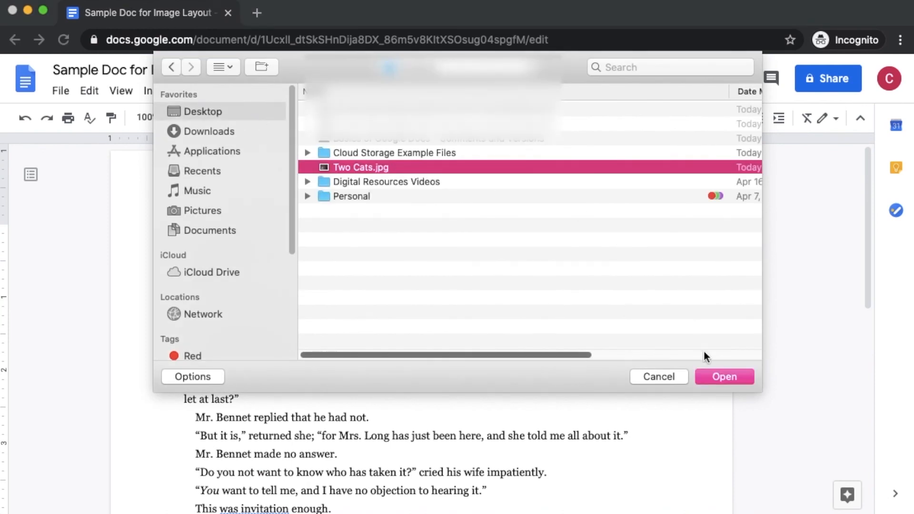
click(725, 377)
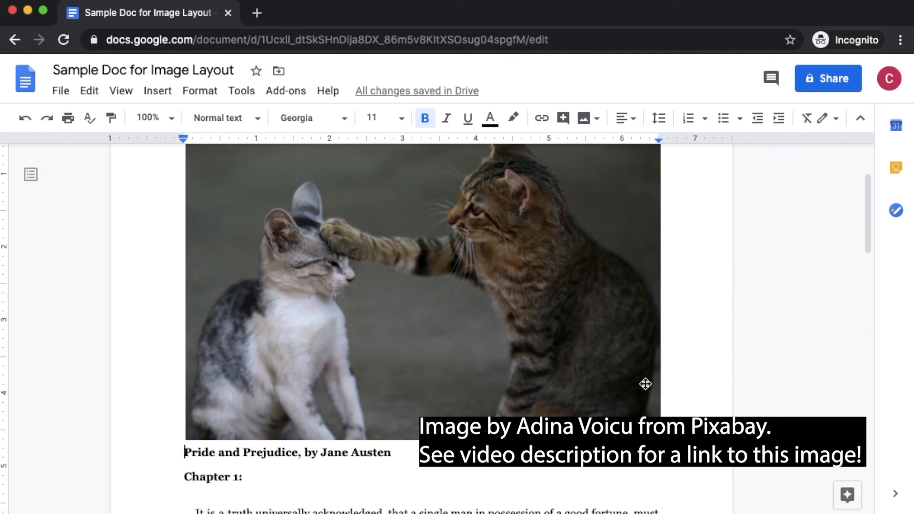
Set the inserted cat image to wrap text.
drag(868, 242, 864, 231)
click(535, 309)
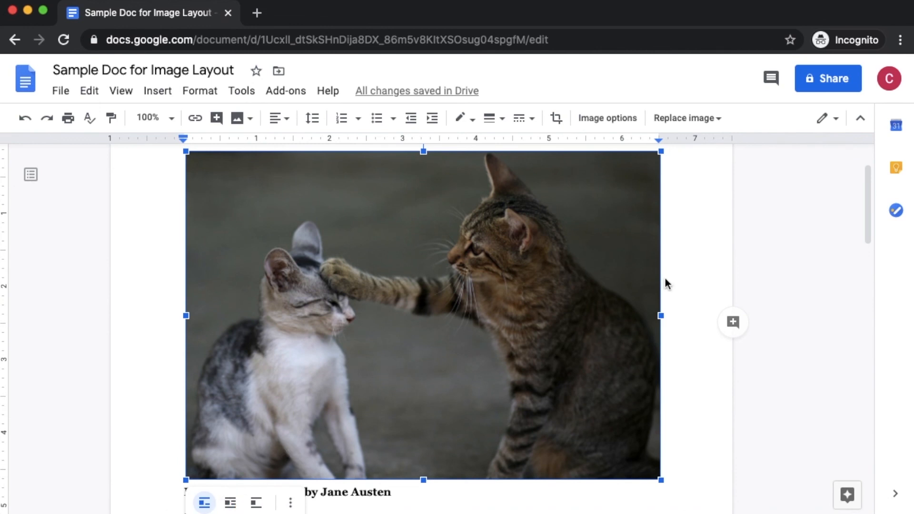
drag(866, 220, 864, 238)
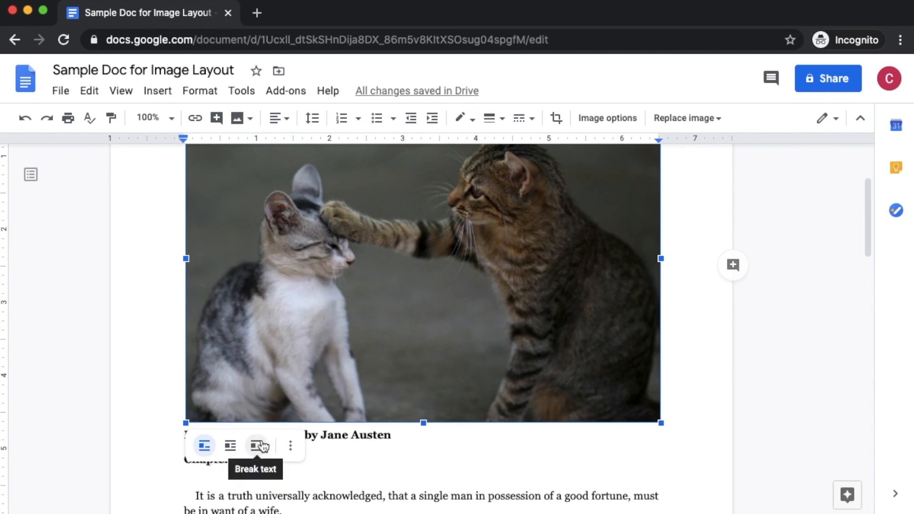
click(230, 447)
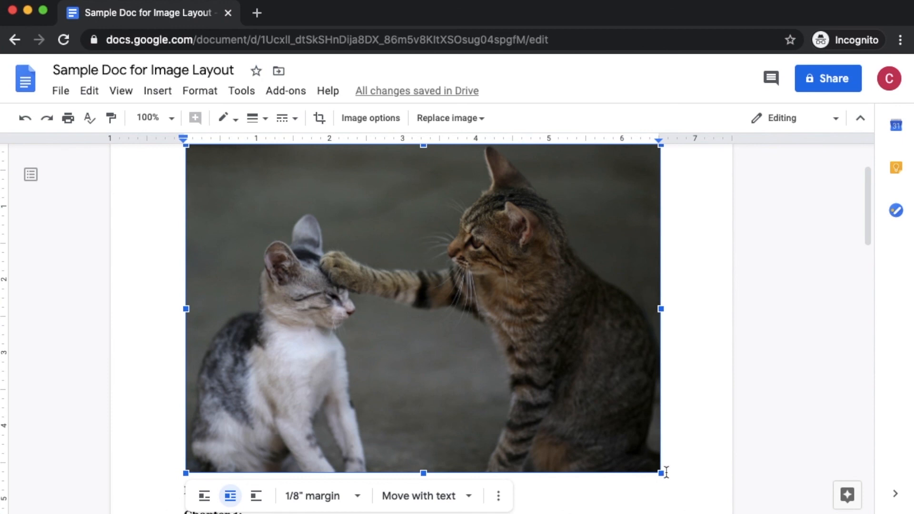
Shrink the cat image to about 4 inches wide and place it against the right margin beside Chapter 1's opening paragraphs.
drag(659, 472, 552, 397)
drag(333, 267, 436, 354)
drag(293, 235, 342, 269)
drag(434, 312, 437, 245)
drag(341, 215, 372, 226)
drag(435, 275, 439, 263)
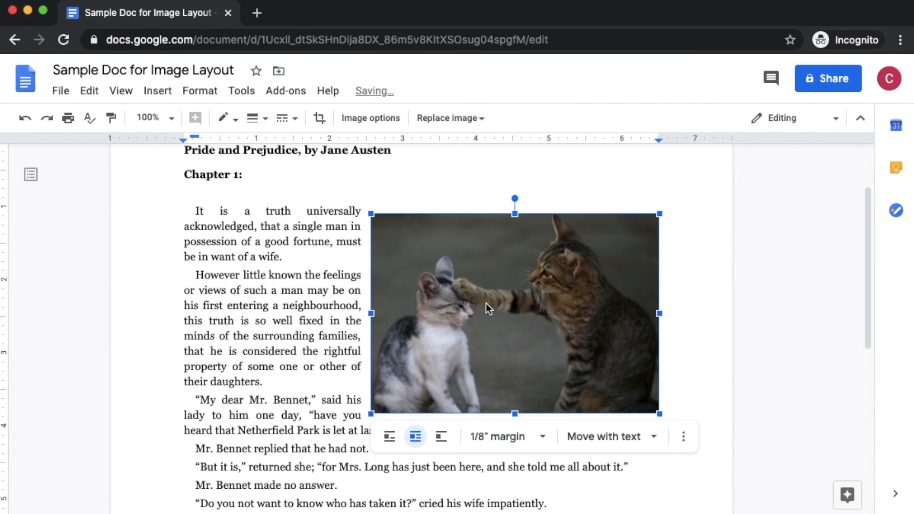
Raise the cat image's brightness slightly and its transparency to roughly a quarter of the range.
click(388, 119)
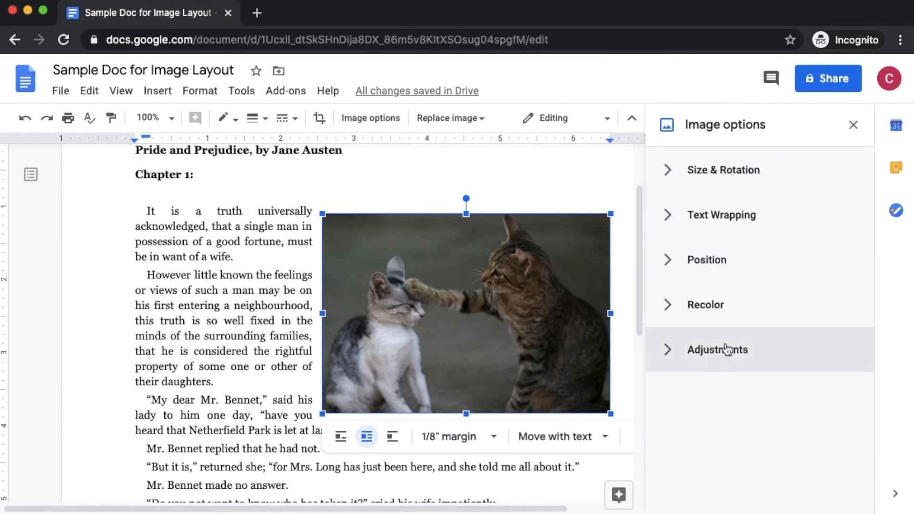
click(671, 350)
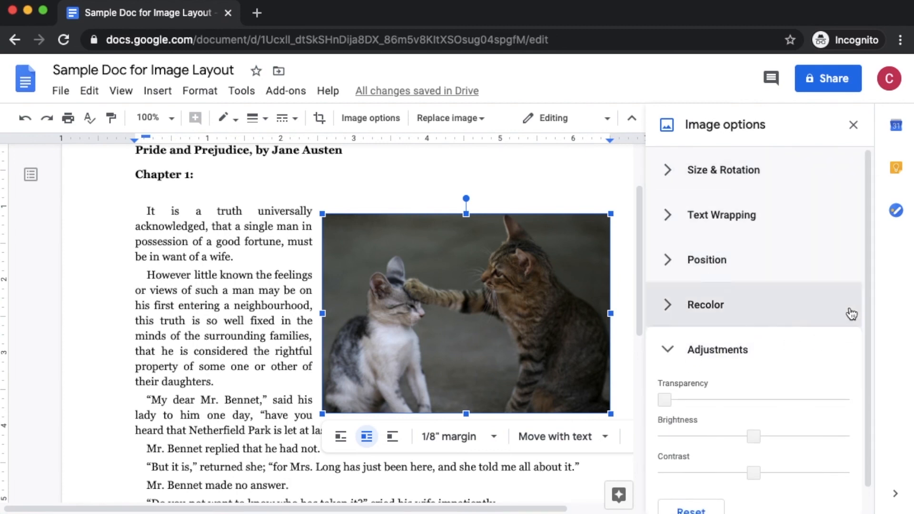
drag(867, 284, 864, 320)
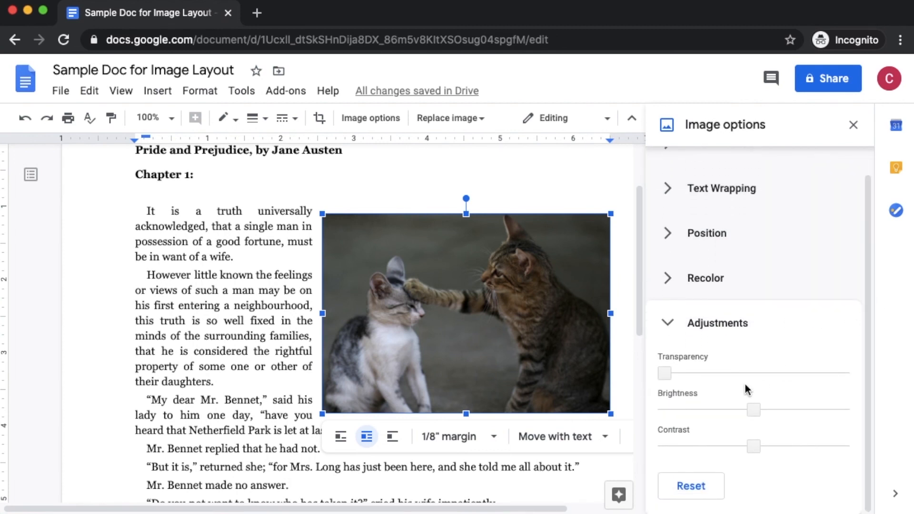
mouse_move(751, 410)
mouse_down()
mouse_move(785, 411)
mouse_move(719, 406)
mouse_move(758, 409)
mouse_up()
drag(667, 371, 702, 373)
Recolor the cat image with the Sepia effect.
click(678, 285)
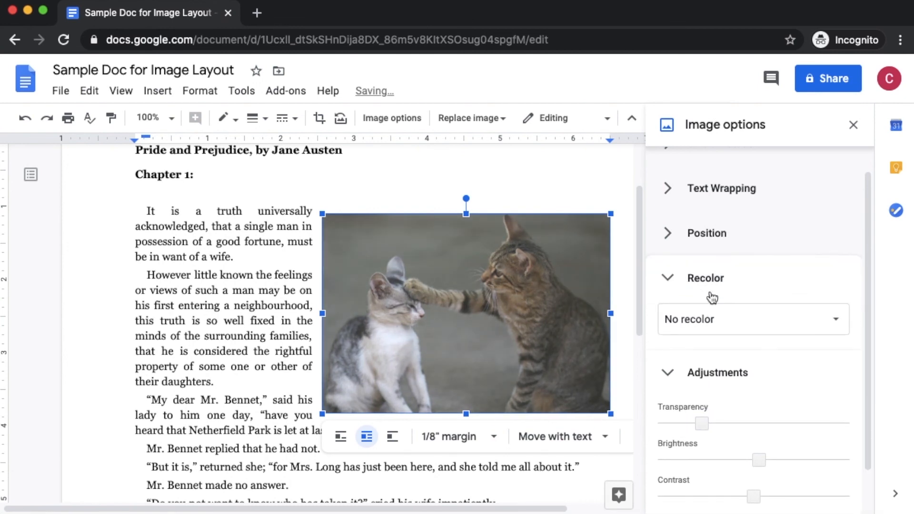
drag(864, 298, 839, 469)
click(829, 300)
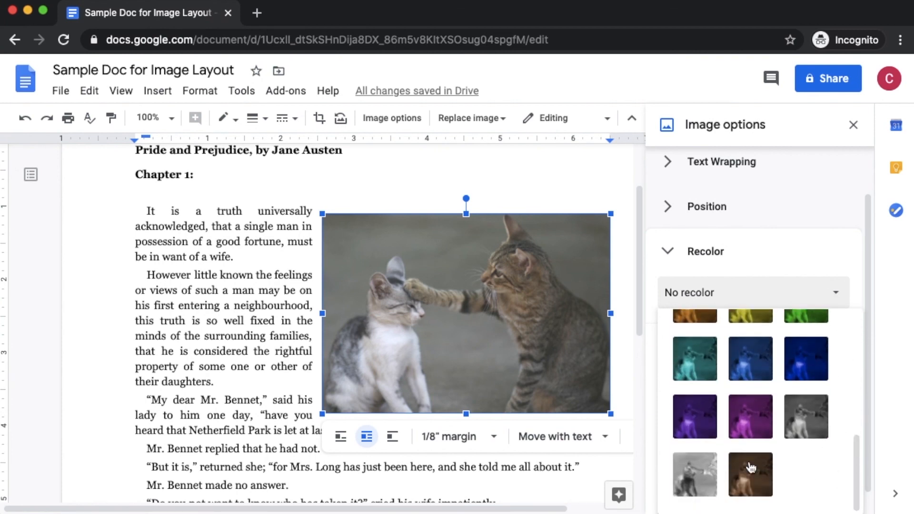
click(762, 482)
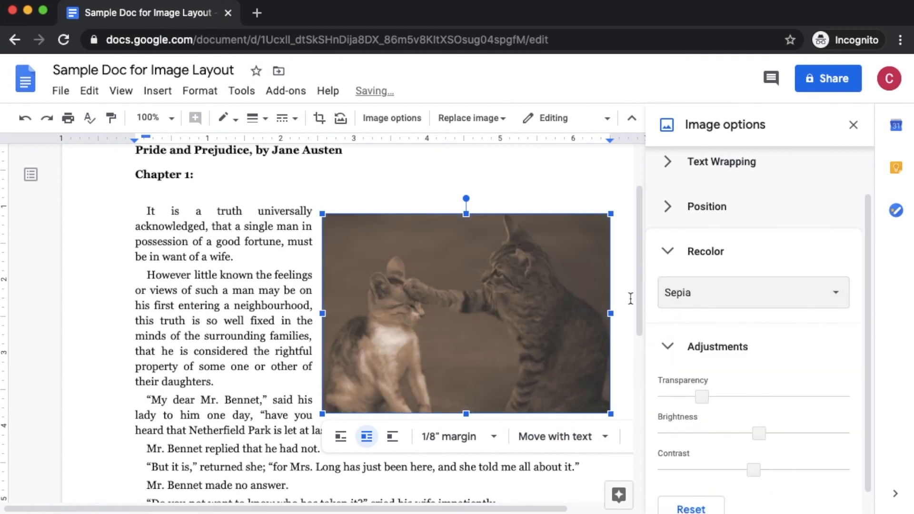
click(662, 251)
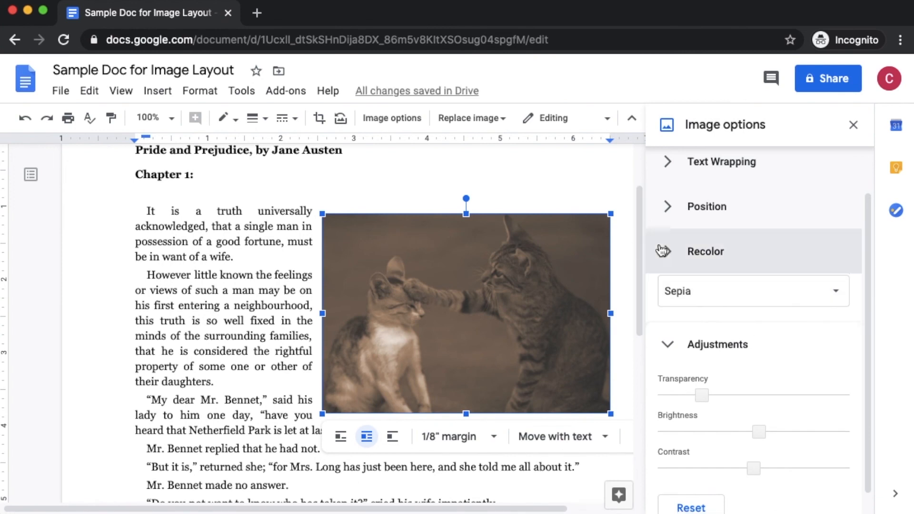
Fix the cat image's position on the page and move it to the left margin beside the "However little known" paragraph.
click(667, 206)
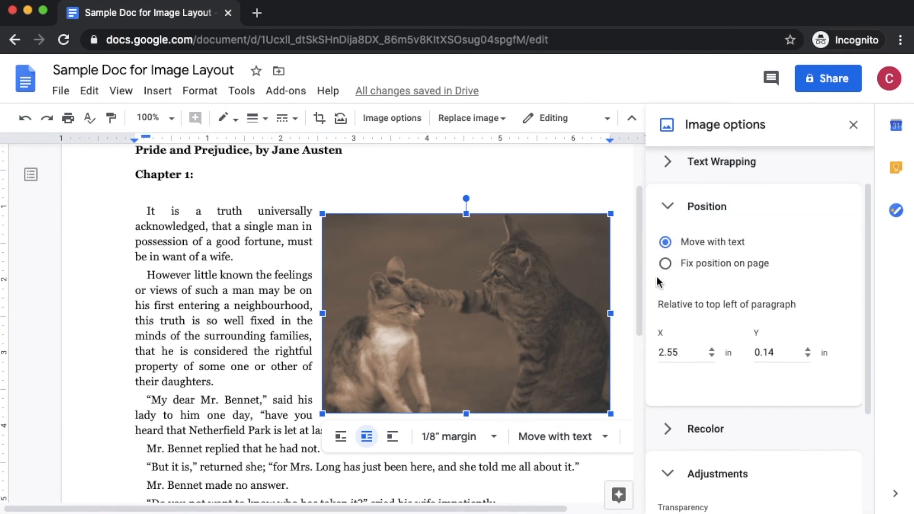
click(666, 265)
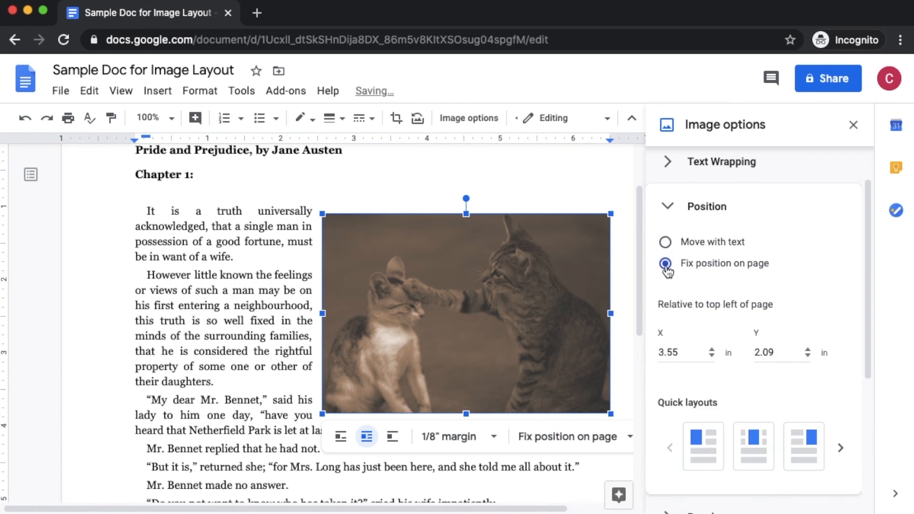
click(694, 211)
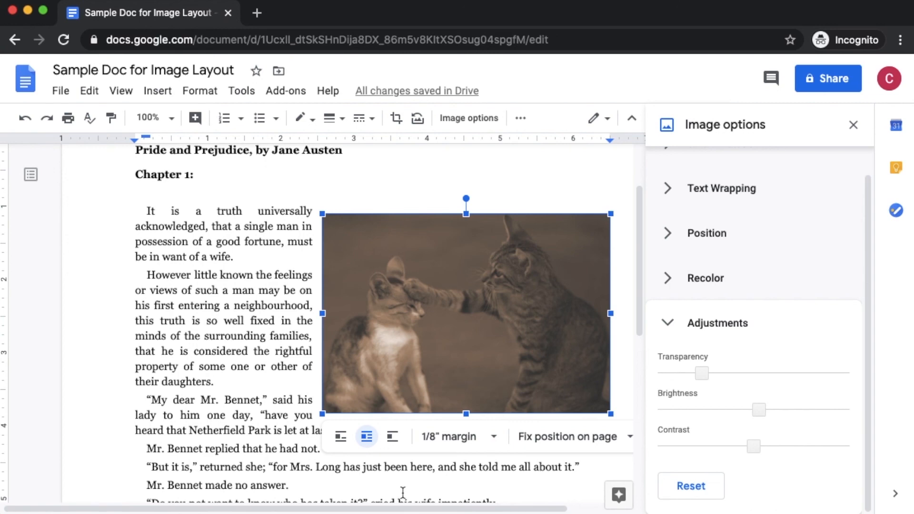
click(477, 287)
drag(477, 287, 358, 305)
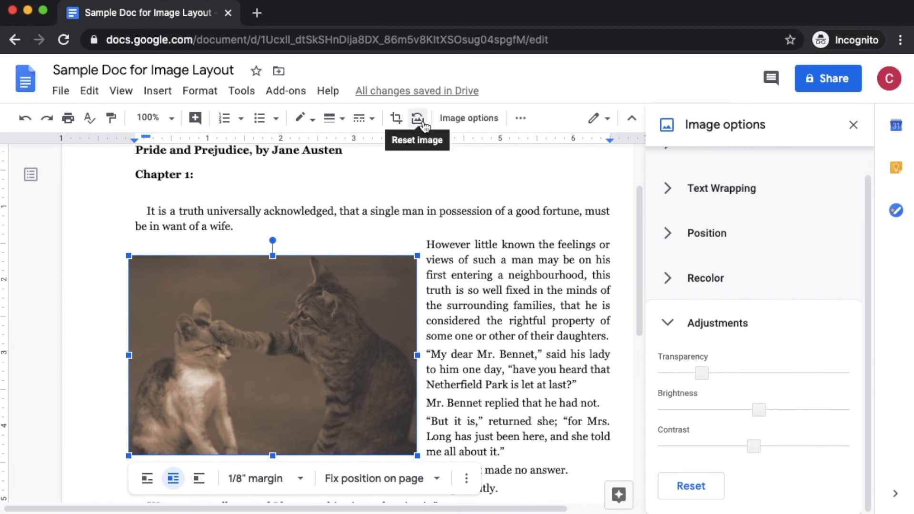
Give the cat image a 2pt dotted border in dark red.
click(334, 118)
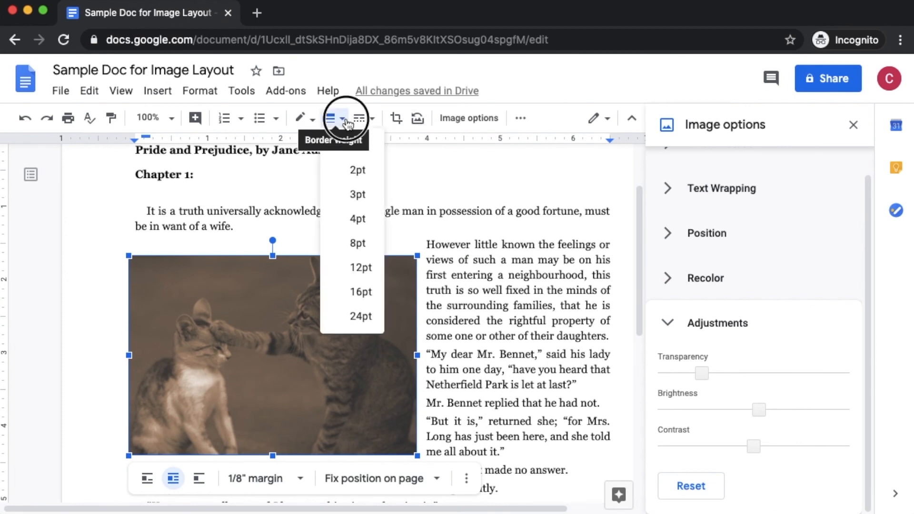
click(356, 171)
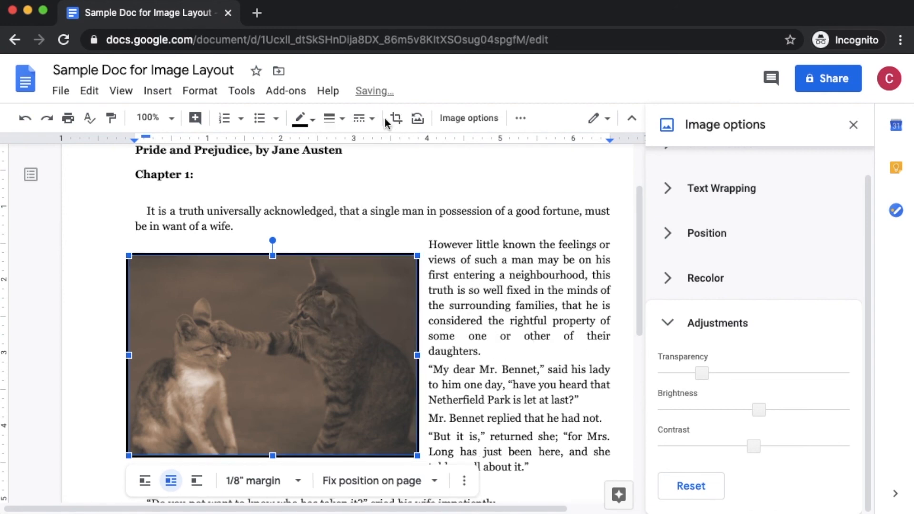
click(380, 123)
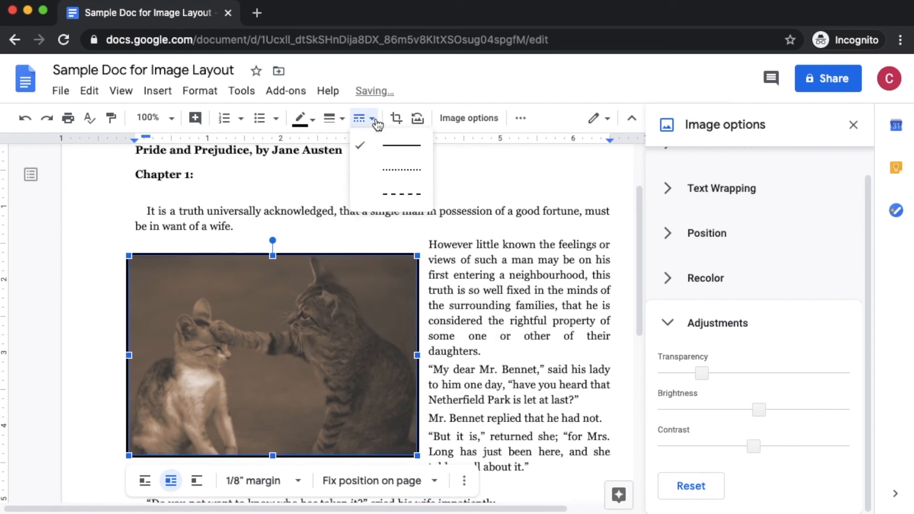
click(382, 170)
click(300, 118)
click(321, 187)
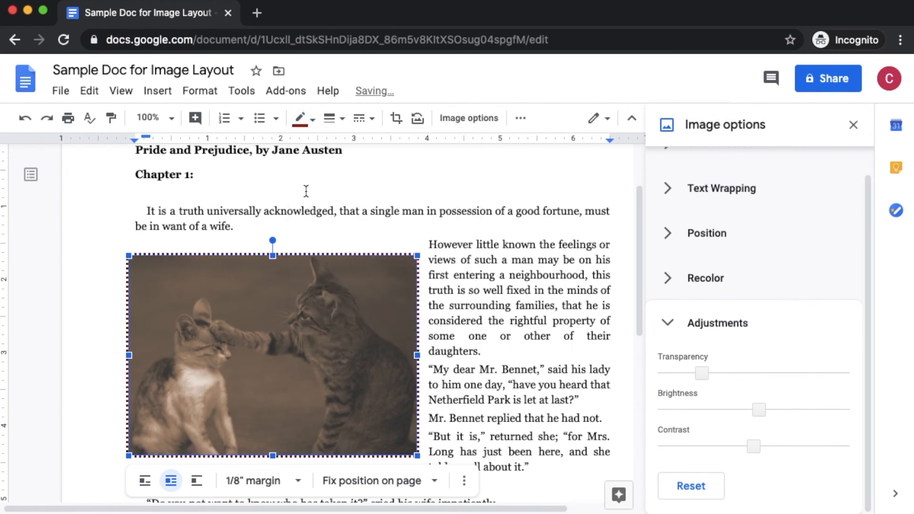
Change the cat image's border to a 3pt solid line and deselect the image.
click(336, 125)
click(352, 194)
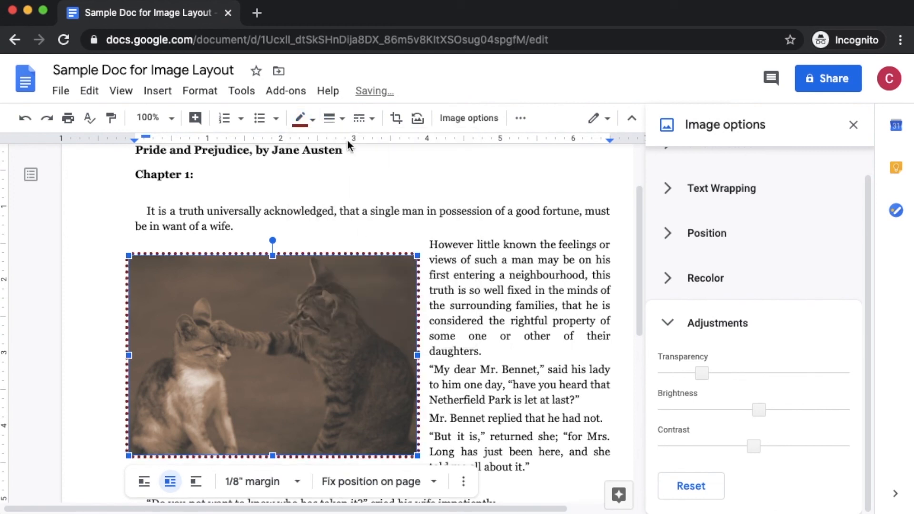
click(362, 123)
click(374, 143)
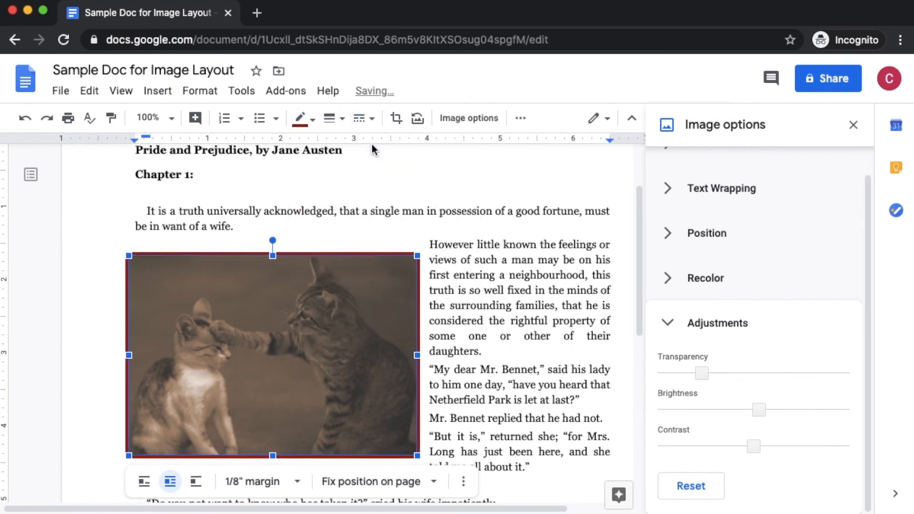
click(448, 397)
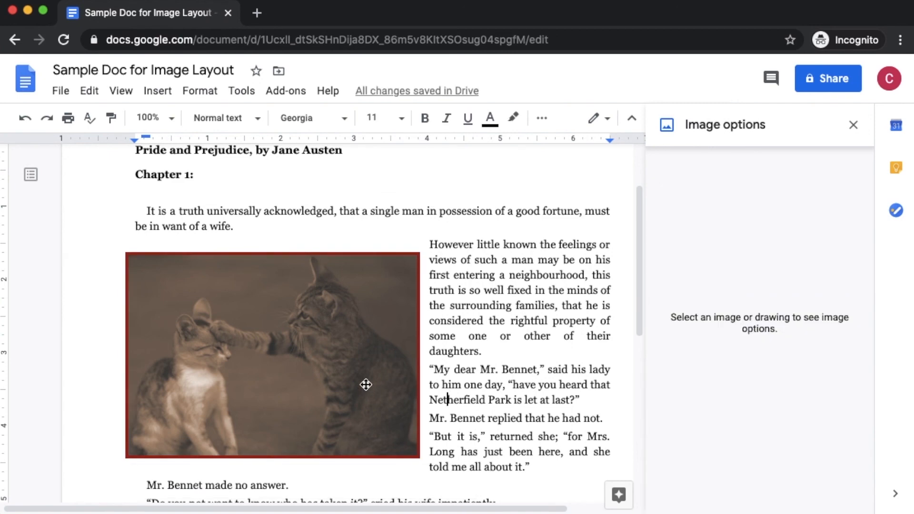
Move the cat image up to sit directly below the "Chapter 1:" heading at the left margin.
drag(321, 345, 359, 282)
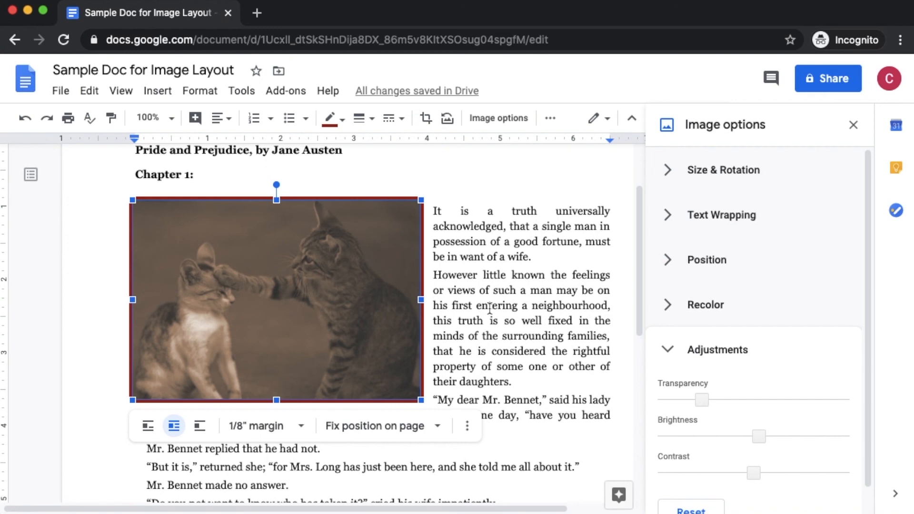
drag(637, 226, 639, 174)
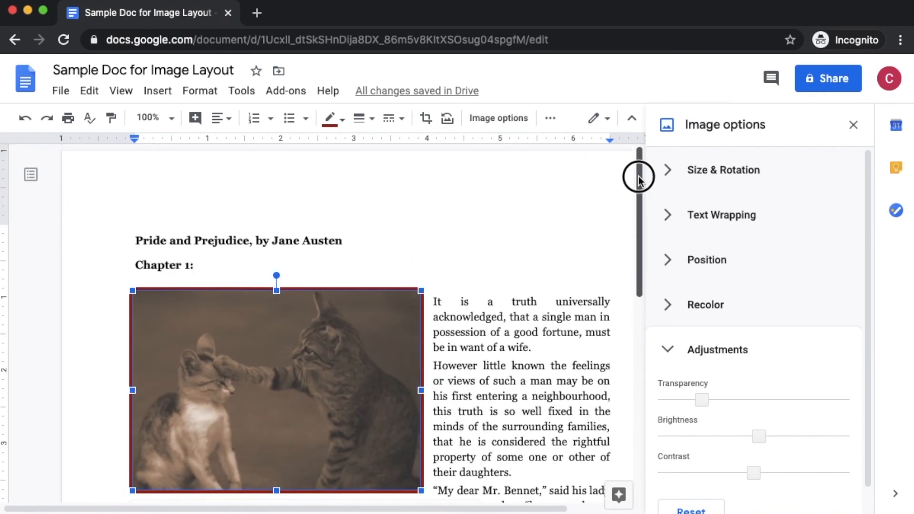